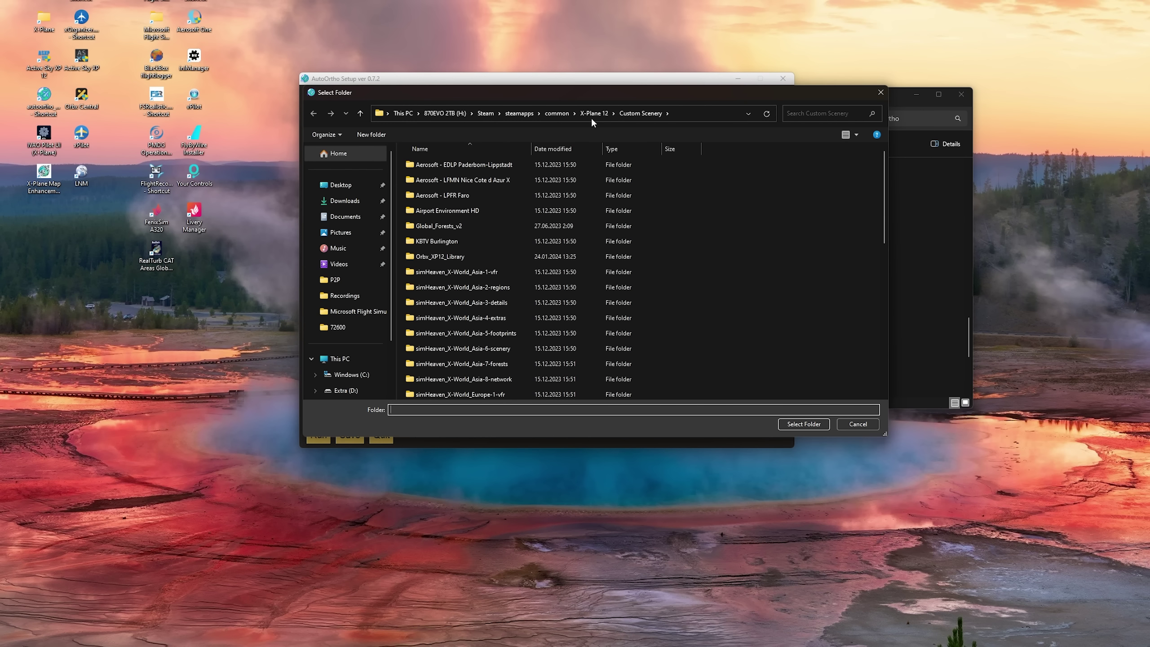
Set the scenery install directory to the Custom Scenery folder inside X-Plane 12
{"action": "left_click", "coordinate": [594, 113]}
{"action": "left_click", "coordinate": [456, 227]}
{"action": "double_click", "coordinate": [457, 228]}
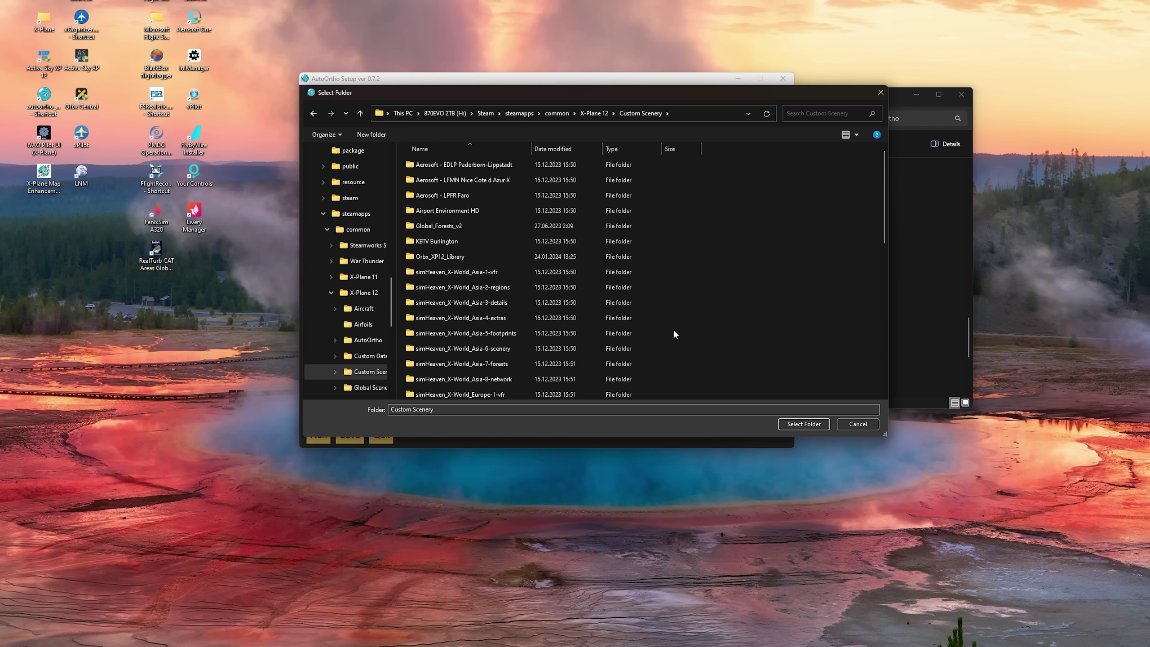
{"action": "left_click", "coordinate": [795, 423]}
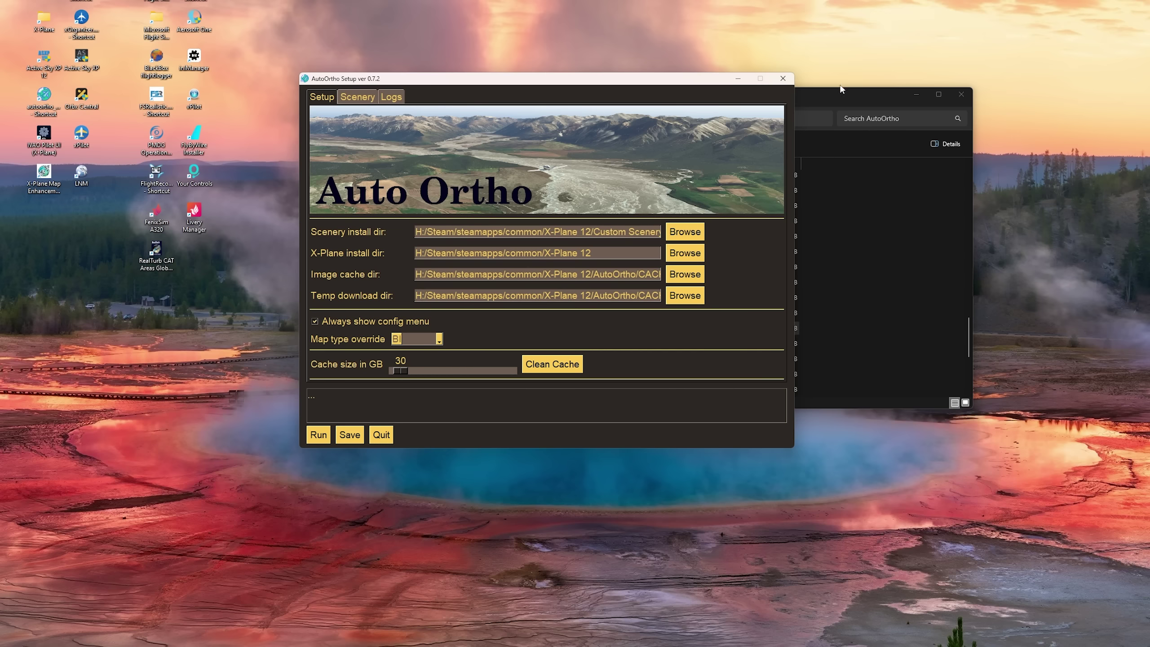
Create a new folder named Cache in the AutoOrtho folder on drive H
{"action": "left_click_drag", "start_coordinate": [841, 89], "coordinate": [888, 80]}
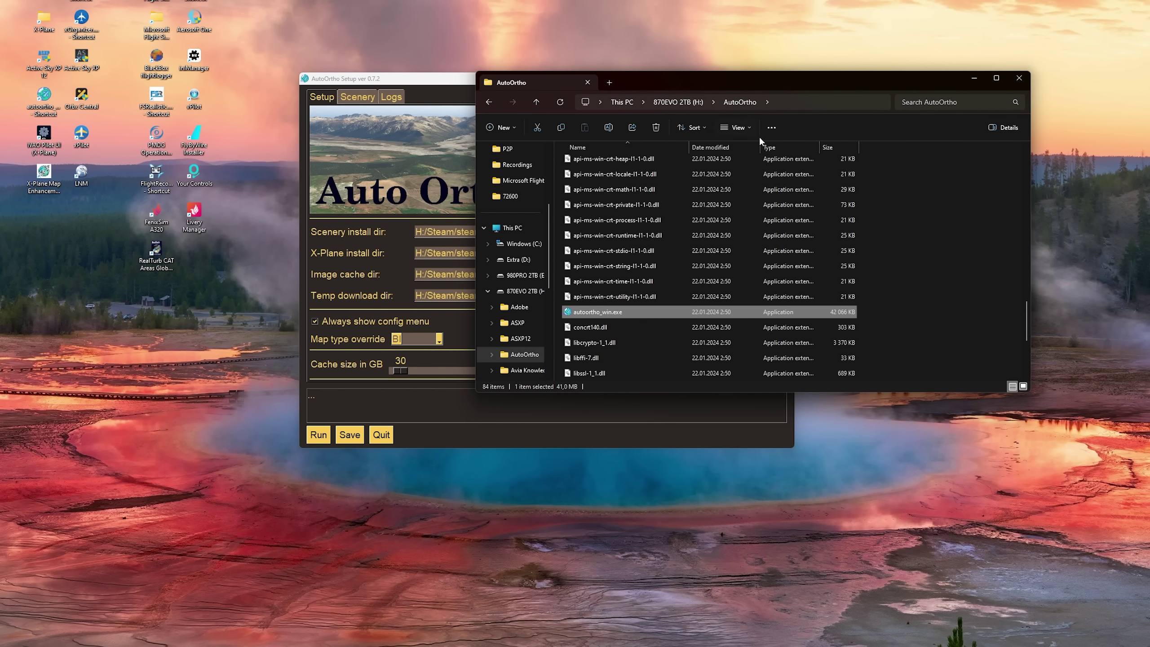
{"action": "left_click", "coordinate": [932, 205]}
{"action": "scroll", "coordinate": [934, 209], "scroll_direction": "up", "scroll_amount": 10}
{"action": "scroll", "coordinate": [934, 209], "scroll_direction": "up", "scroll_amount": 2}
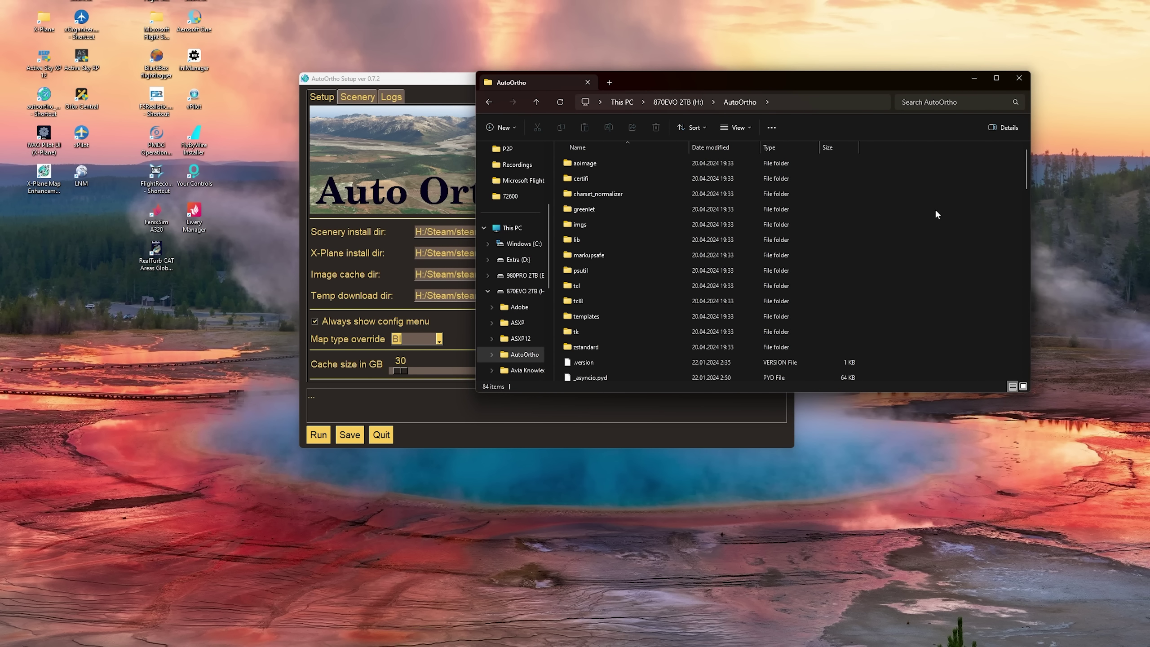
{"action": "right_click", "coordinate": [930, 204]}
{"action": "mouse_move", "coordinate": [970, 278]}
{"action": "left_click", "coordinate": [1089, 279]}
Set the image cache directory to H:/AutoOrtho/Cache
{"action": "left_click", "coordinate": [442, 332]}
{"action": "left_click", "coordinate": [685, 276]}
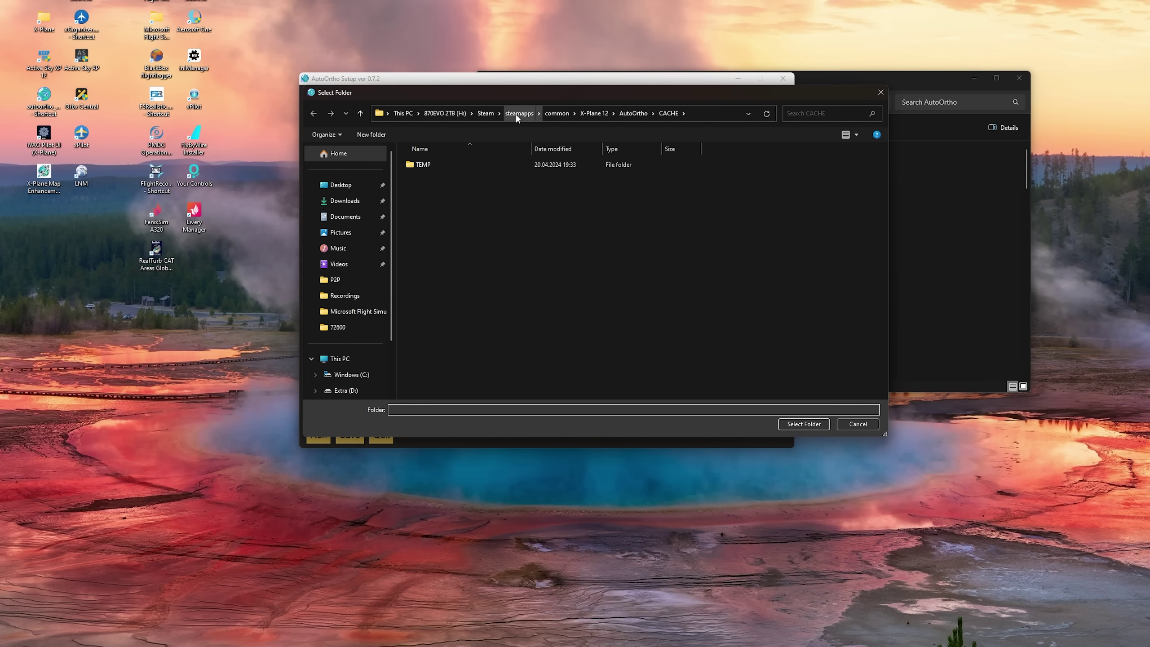
{"action": "key", "text": "Return"}
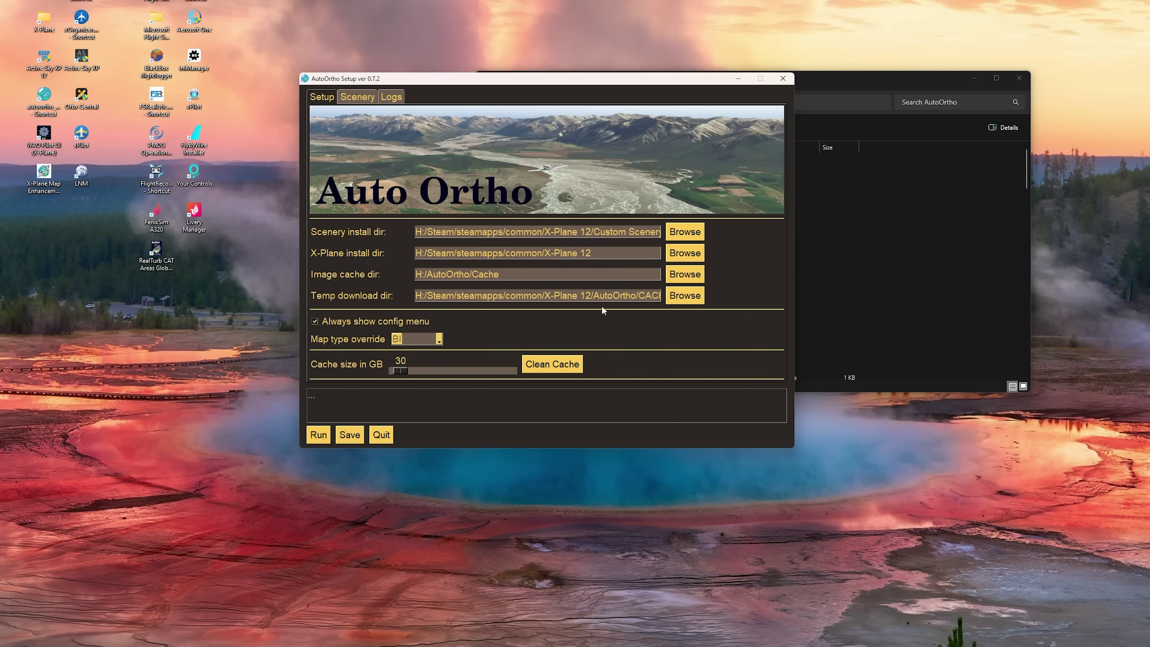
Set the temp download directory to H:/AutoOrtho/Cache
{"action": "left_click", "coordinate": [690, 297]}
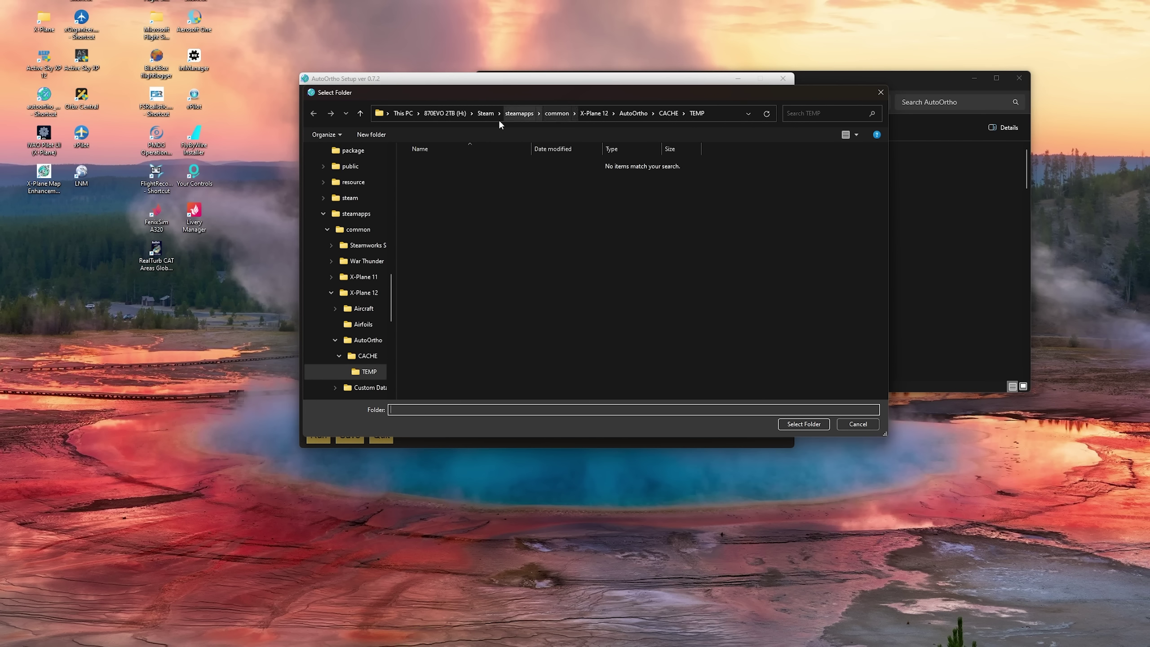
{"action": "left_click", "coordinate": [446, 112]}
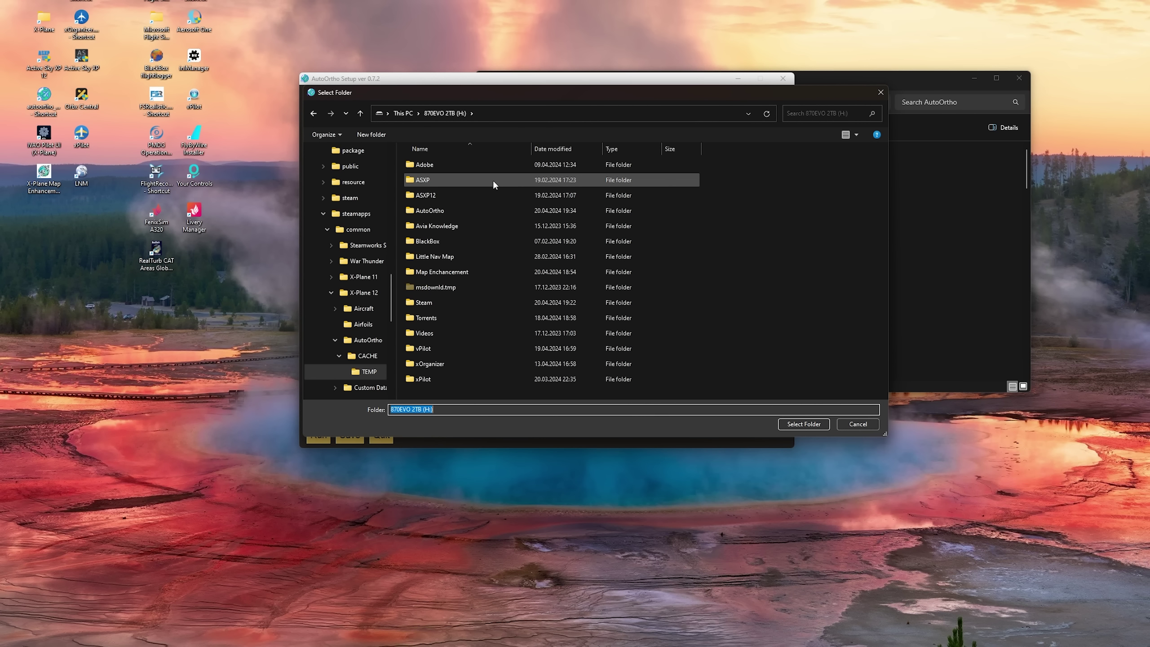
{"action": "double_click", "coordinate": [461, 210]}
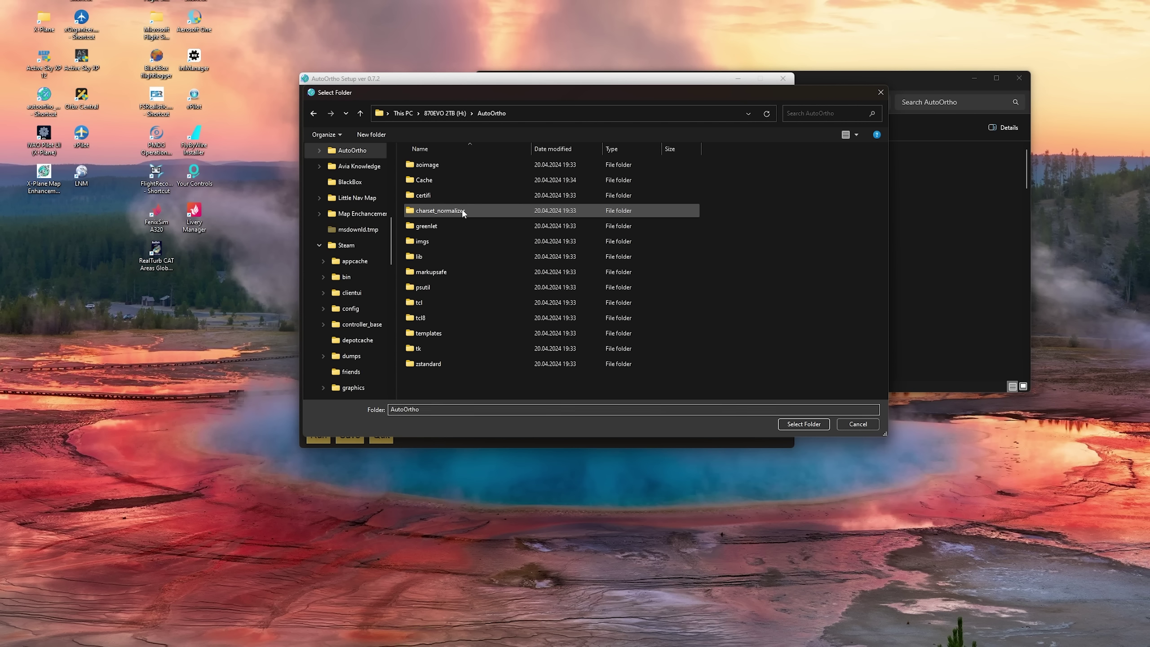
{"action": "double_click", "coordinate": [461, 179]}
{"action": "left_click", "coordinate": [798, 424]}
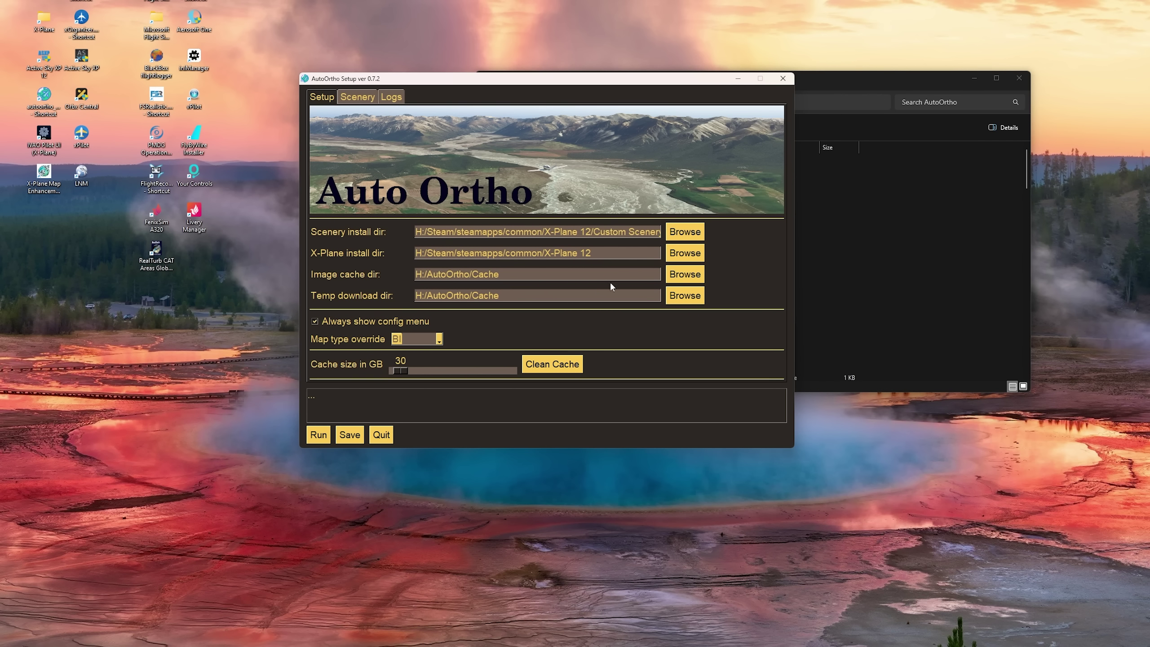
Save the AutoOrtho configuration and show the list of ortho scenery sets
{"action": "left_click", "coordinate": [348, 435]}
{"action": "left_click", "coordinate": [357, 97]}
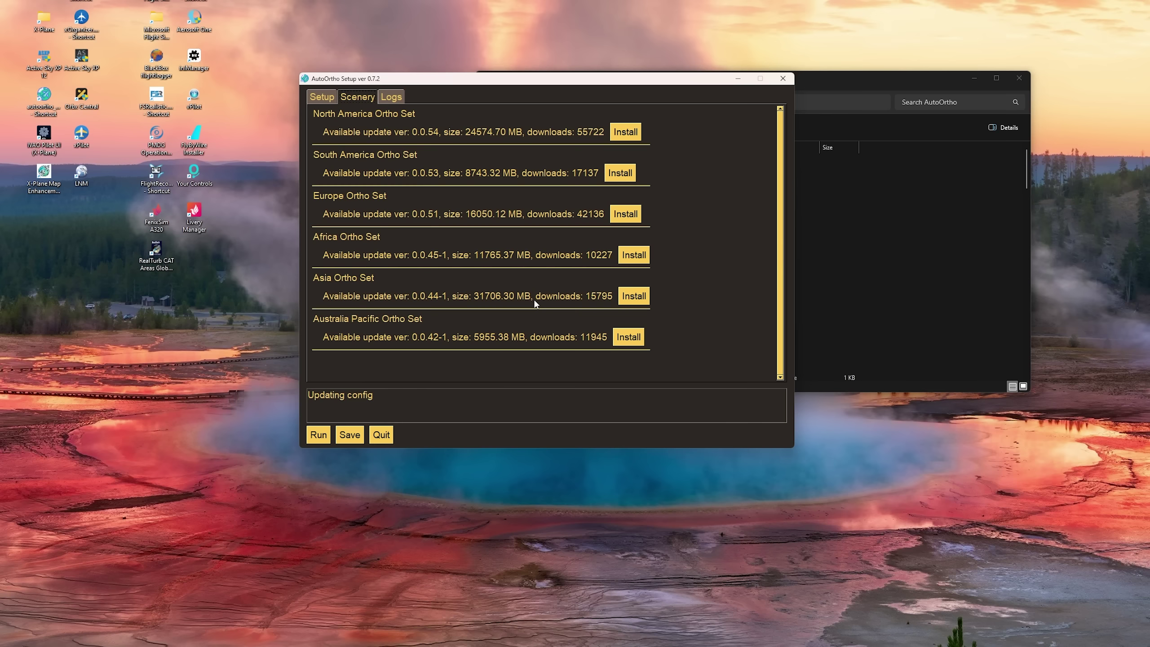
Move yAutoOrtho_Overlays, z_ao_asi, z_ao_eur and z_autoortho from the X-Plane 12 TMP folder into Custom Scenery
{"action": "left_click_drag", "start_coordinate": [526, 236], "coordinate": [569, 141]}
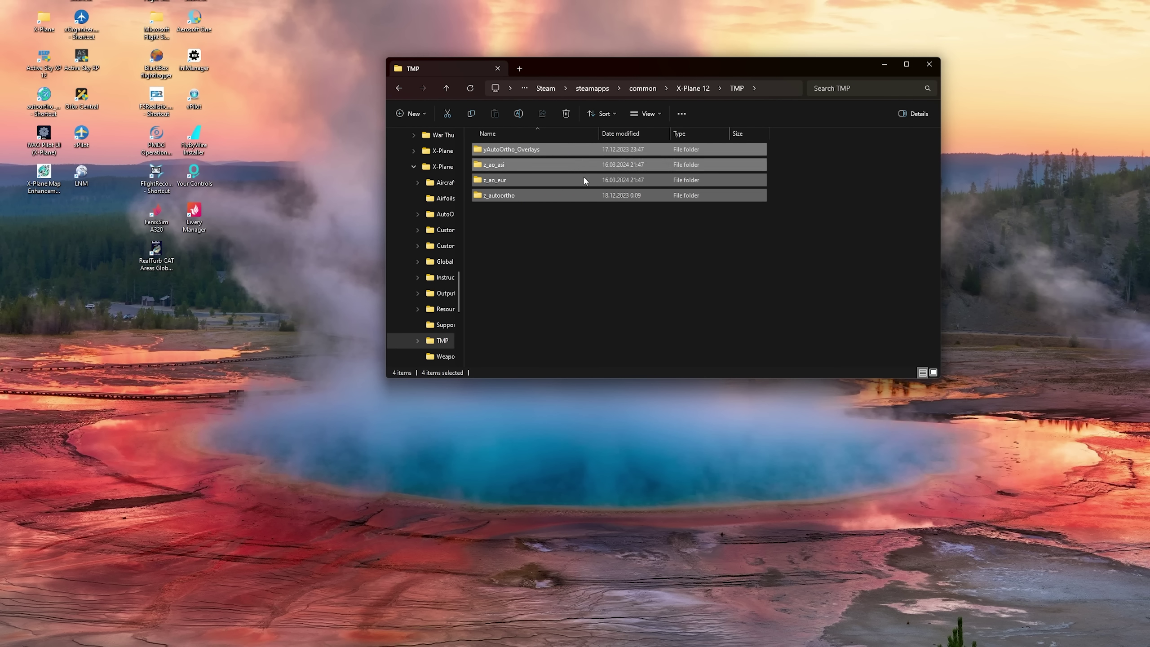
{"action": "key", "text": "ctrl+x"}
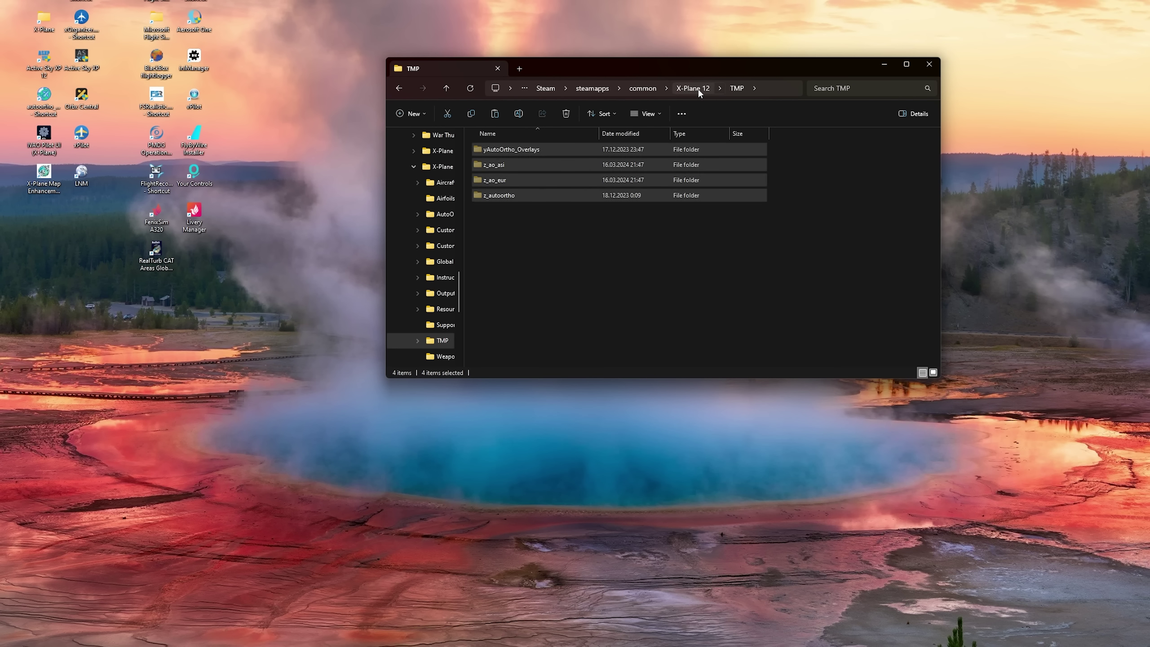
{"action": "left_click", "coordinate": [698, 89]}
{"action": "double_click", "coordinate": [543, 209]}
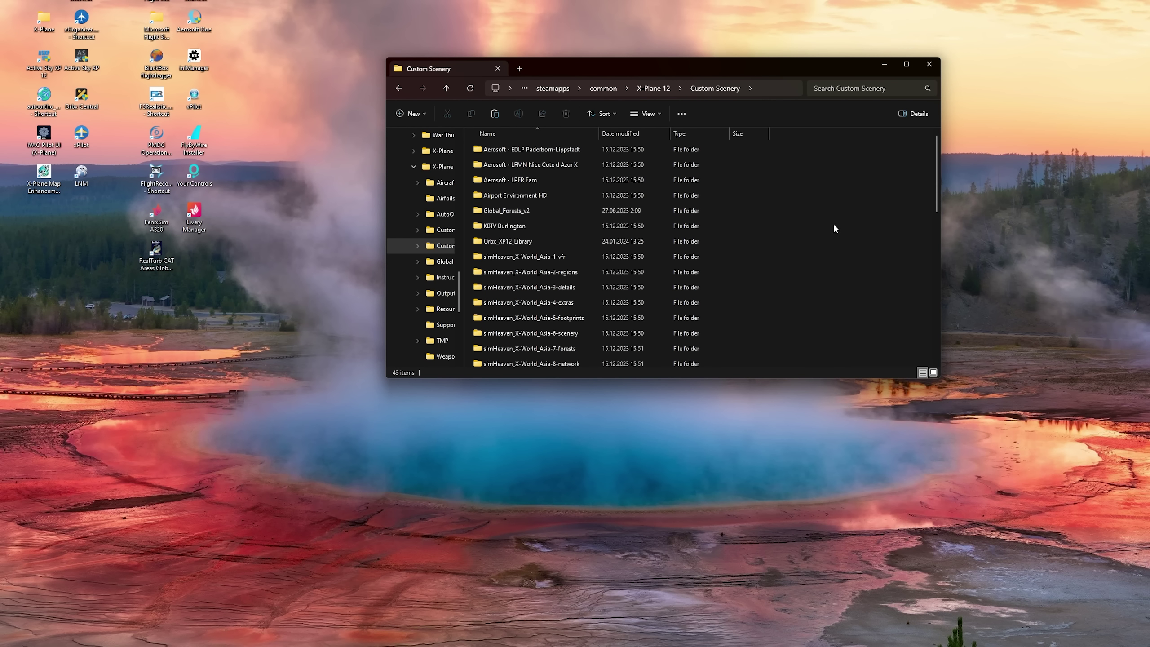
{"action": "key", "text": "ctrl+v"}
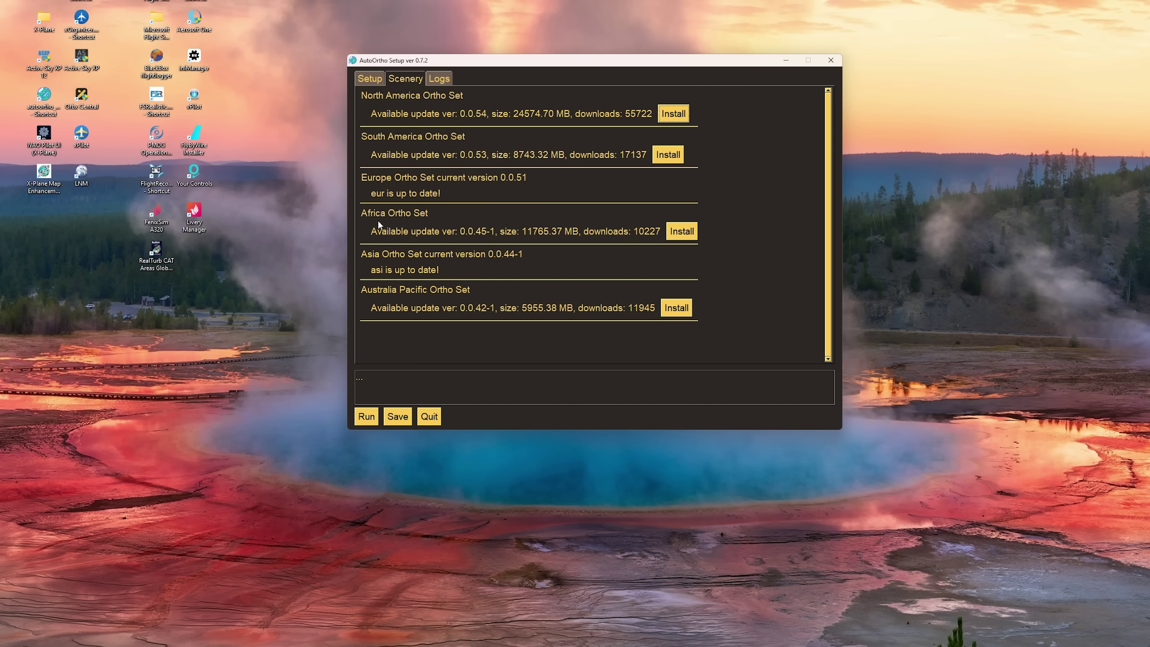
Return AutoOrtho to its directory settings and open scenery_packs.ini from X-Plane 12's Custom Scenery folder in Notepad++
{"action": "left_click", "coordinate": [369, 80]}
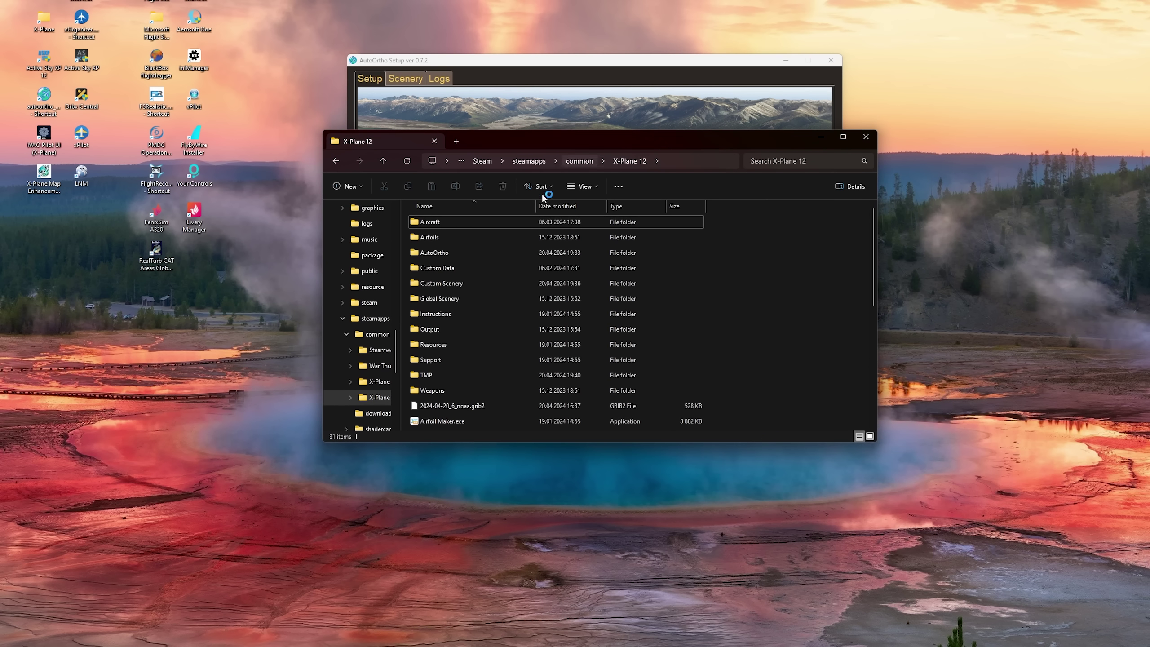
{"action": "double_click", "coordinate": [476, 283]}
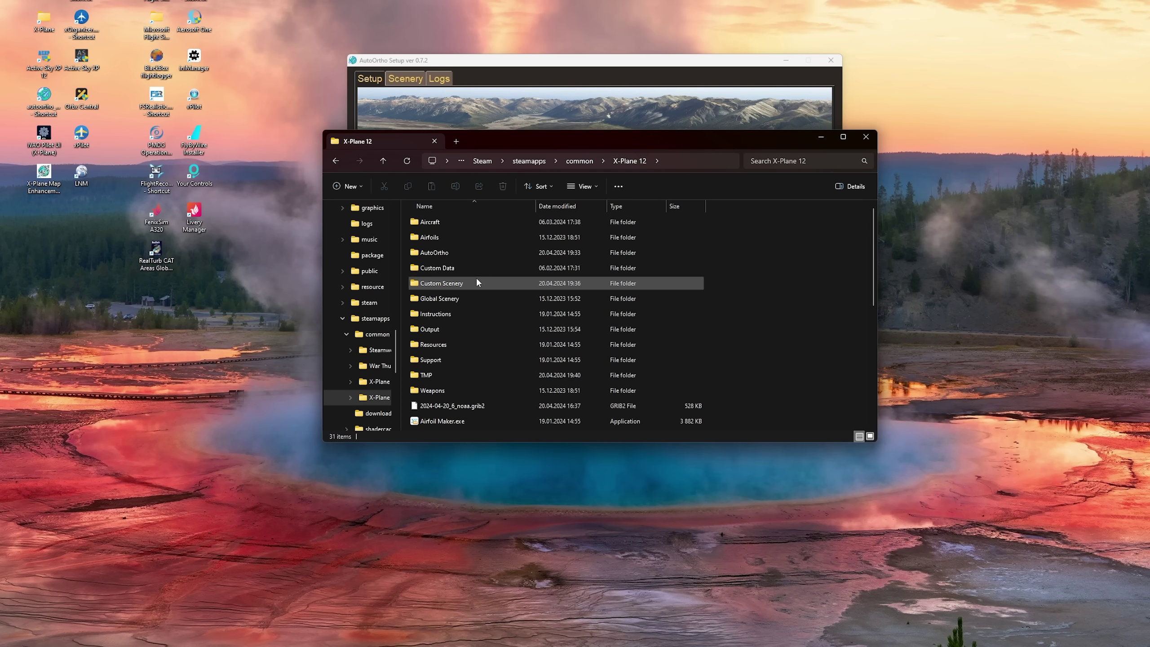
{"action": "scroll", "coordinate": [525, 299], "scroll_direction": "down", "scroll_amount": 10}
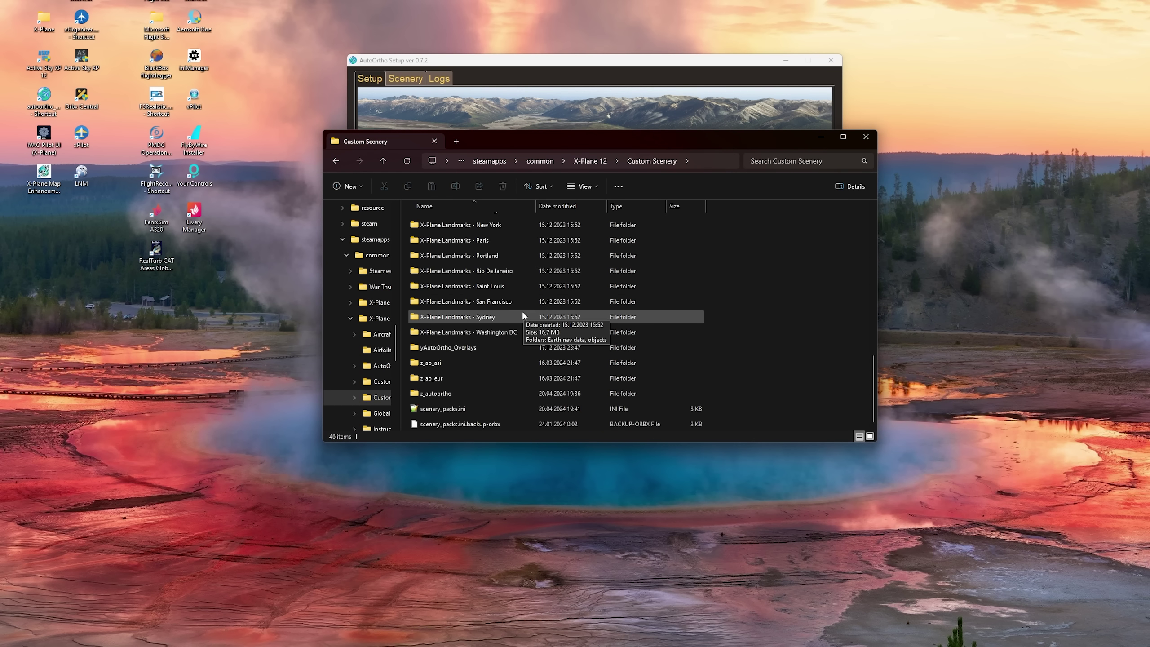
{"action": "double_click", "coordinate": [463, 409]}
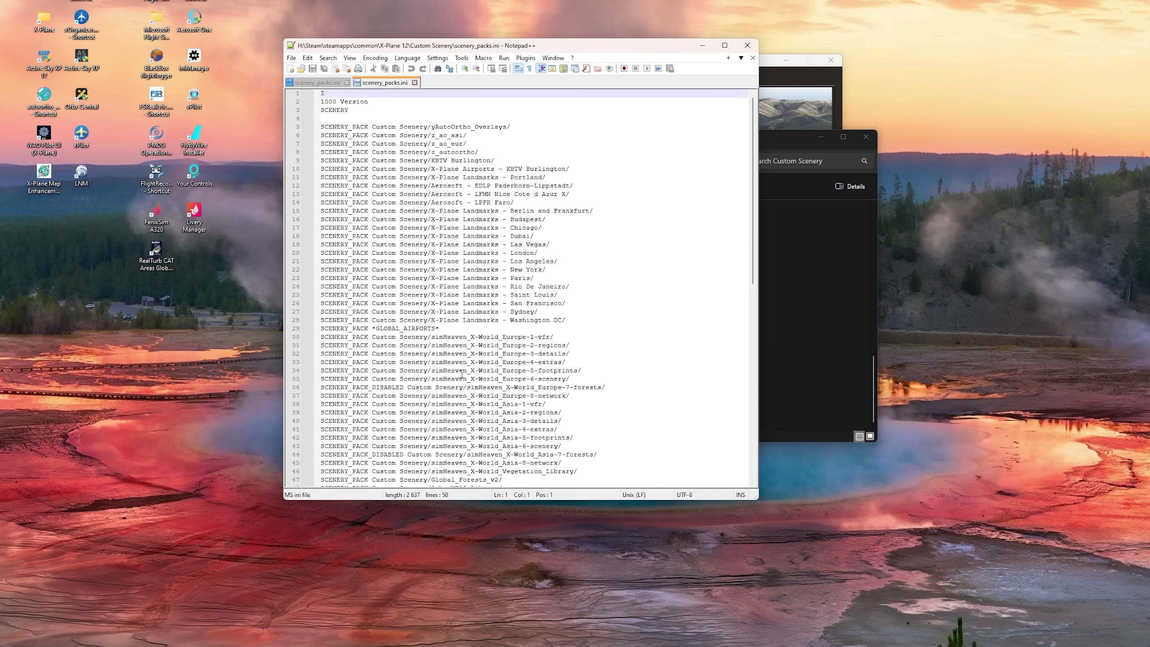
Move the yAutoOrtho_Overlays, z_ao_asi, z_ao_eur and z_autoortho lines to the end of the list, below Airport Environment HD
{"action": "left_click_drag", "start_coordinate": [484, 151], "coordinate": [324, 127]}
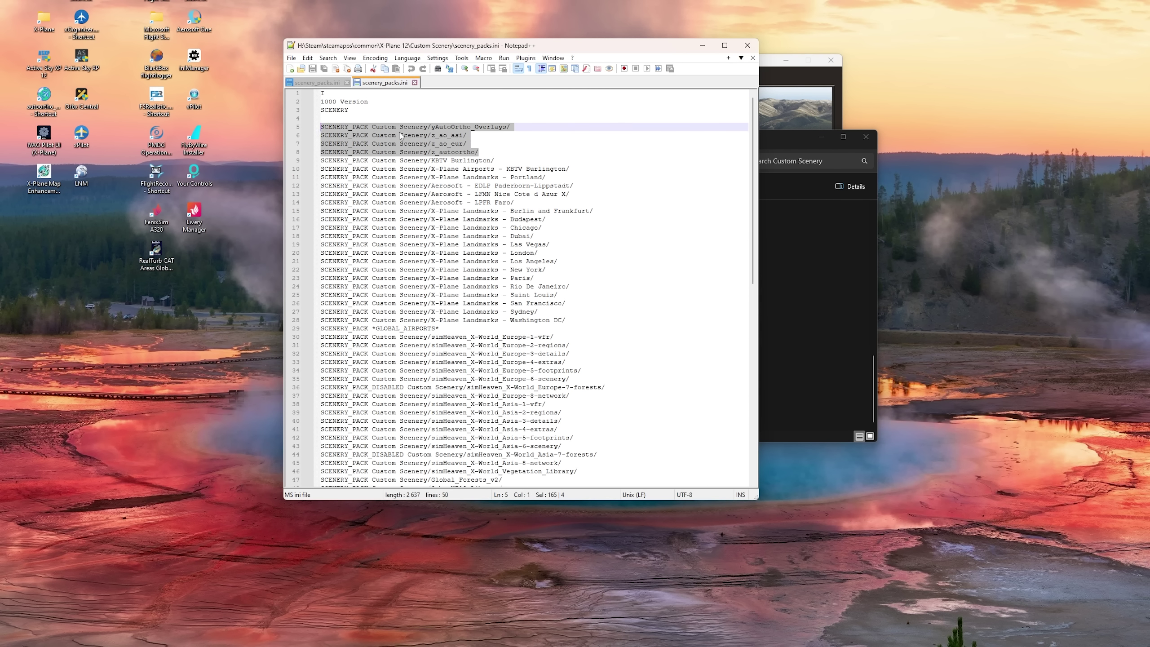
{"action": "key", "text": "Delete"}
{"action": "key", "text": "BackSpace"}
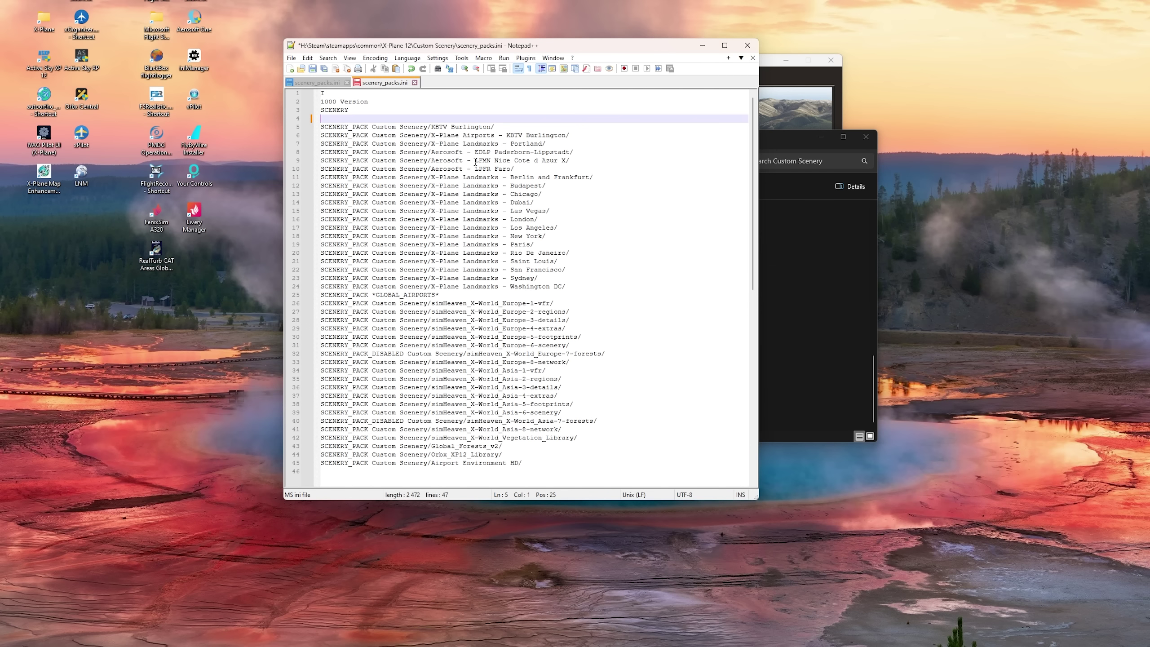
{"action": "scroll", "coordinate": [489, 229], "scroll_direction": "down", "scroll_amount": 7}
{"action": "left_click", "coordinate": [539, 286]}
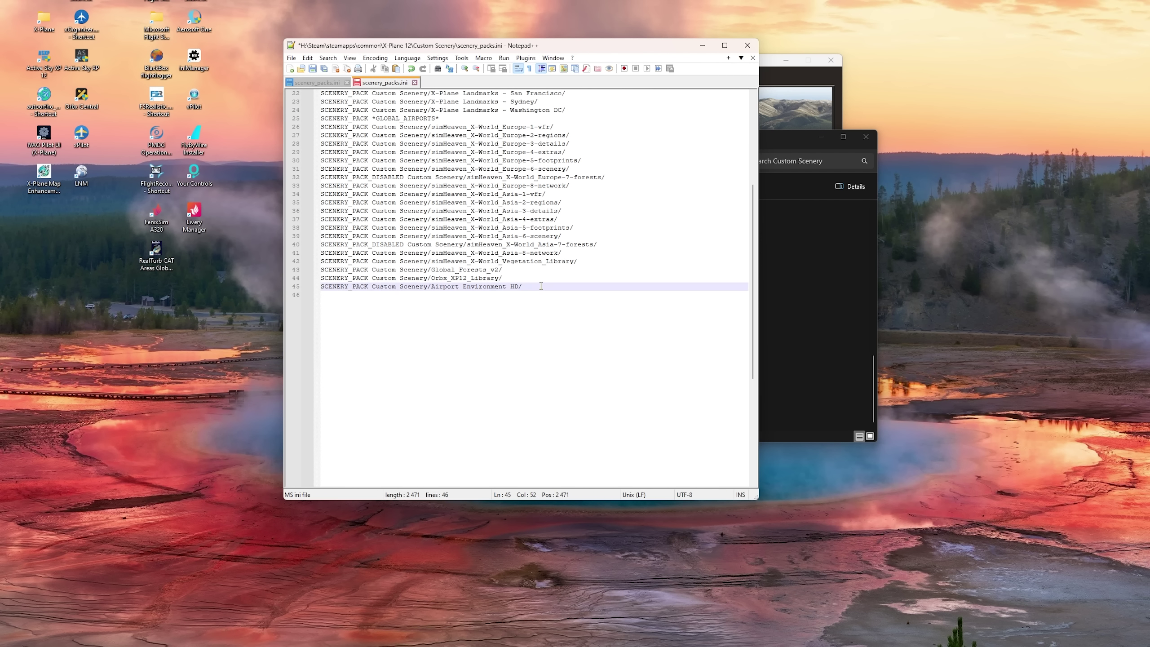
{"action": "key", "text": "ctrl+v"}
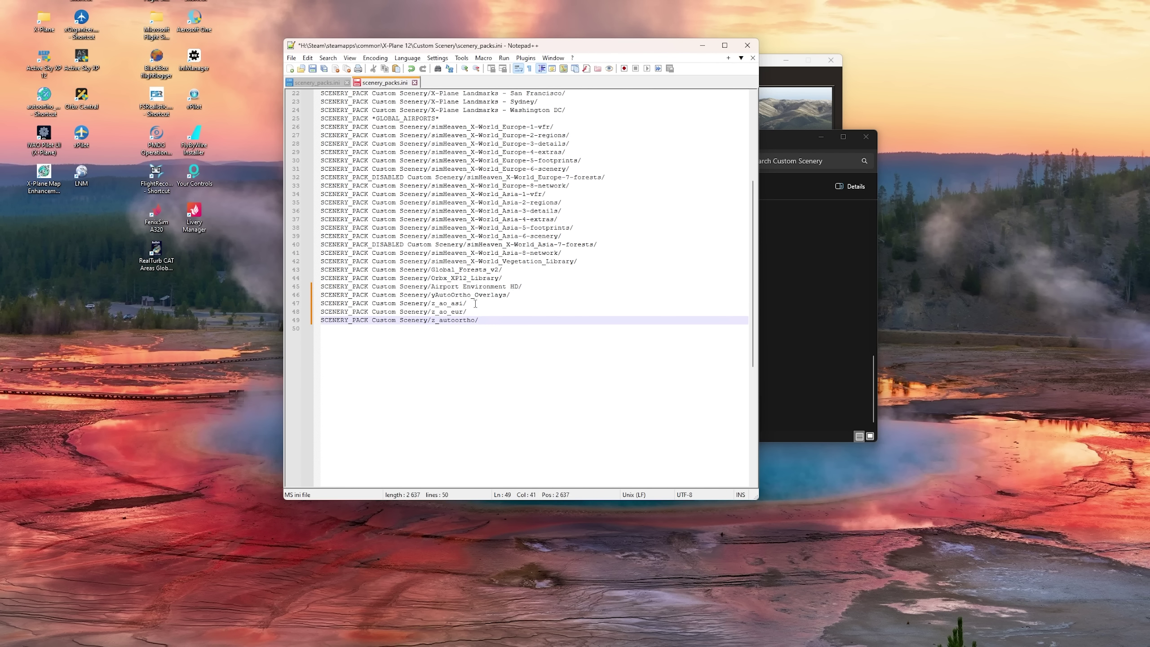
Select the four moved AutoOrtho lines, save scenery_packs.ini, and close the editor and the Custom Scenery window
{"action": "key", "text": "shift+Up"}
{"action": "key", "text": "shift+Up"}
{"action": "key", "text": "shift+Up"}
{"action": "key", "text": "shift+Home"}
{"action": "key", "text": "ctrl+s"}
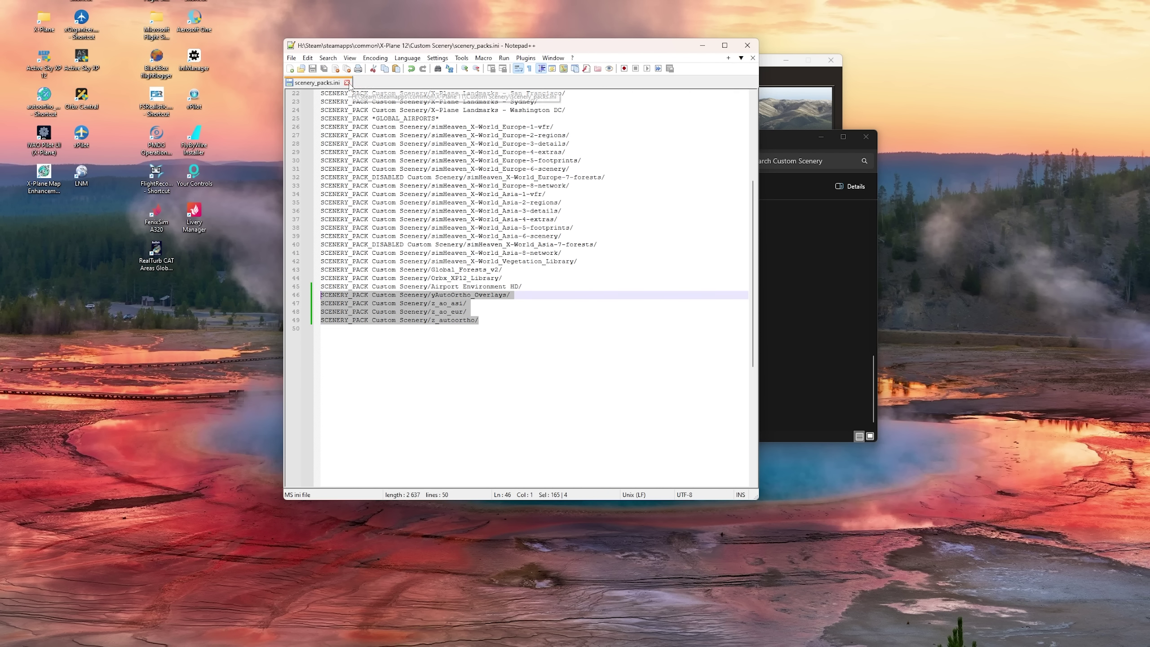
{"action": "left_click", "coordinate": [747, 45]}
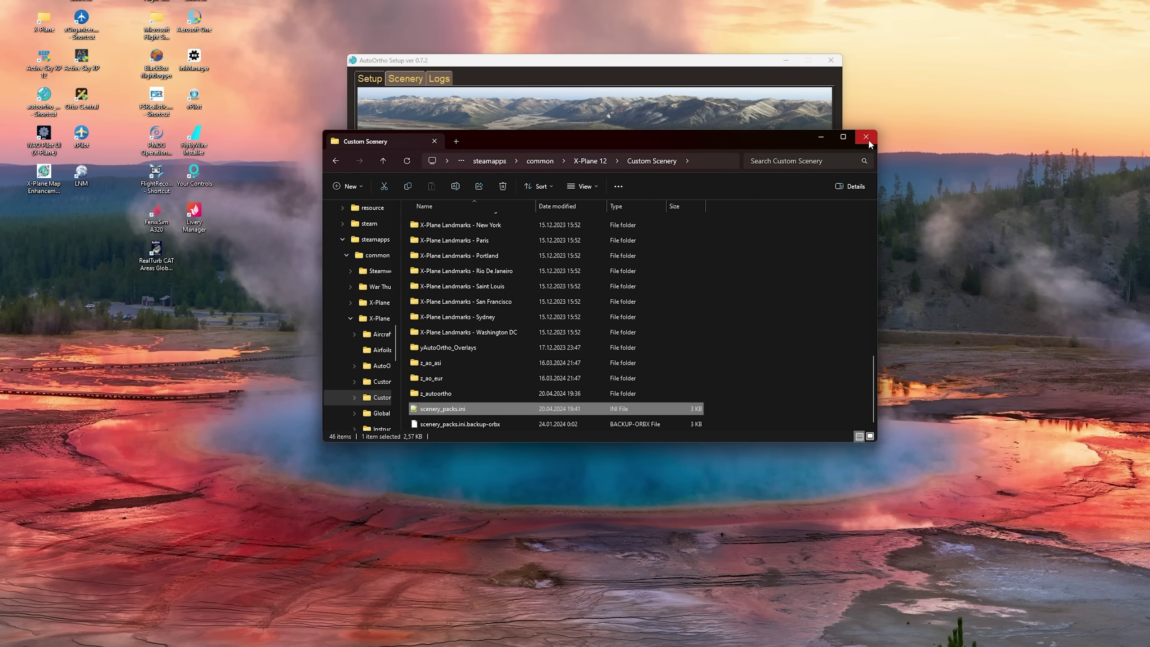
{"action": "left_click", "coordinate": [865, 137]}
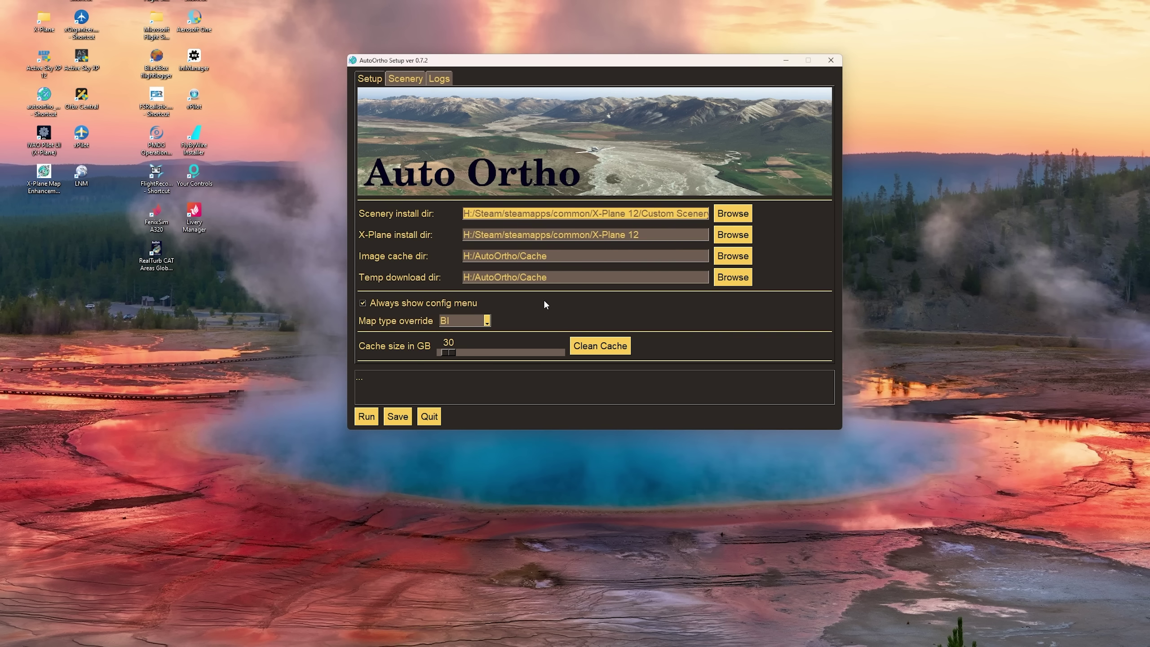
Run AutoOrtho, and clear Task Manager and the setup window away from the simulator view
{"action": "left_click", "coordinate": [367, 417]}
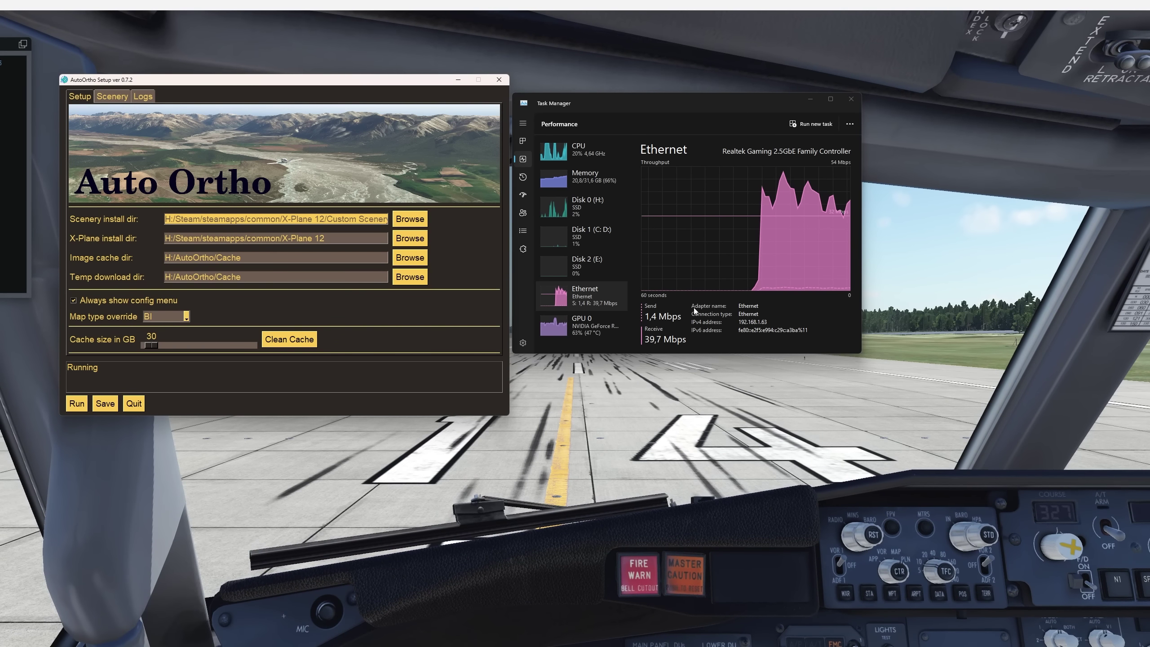
{"action": "left_click", "coordinate": [850, 100]}
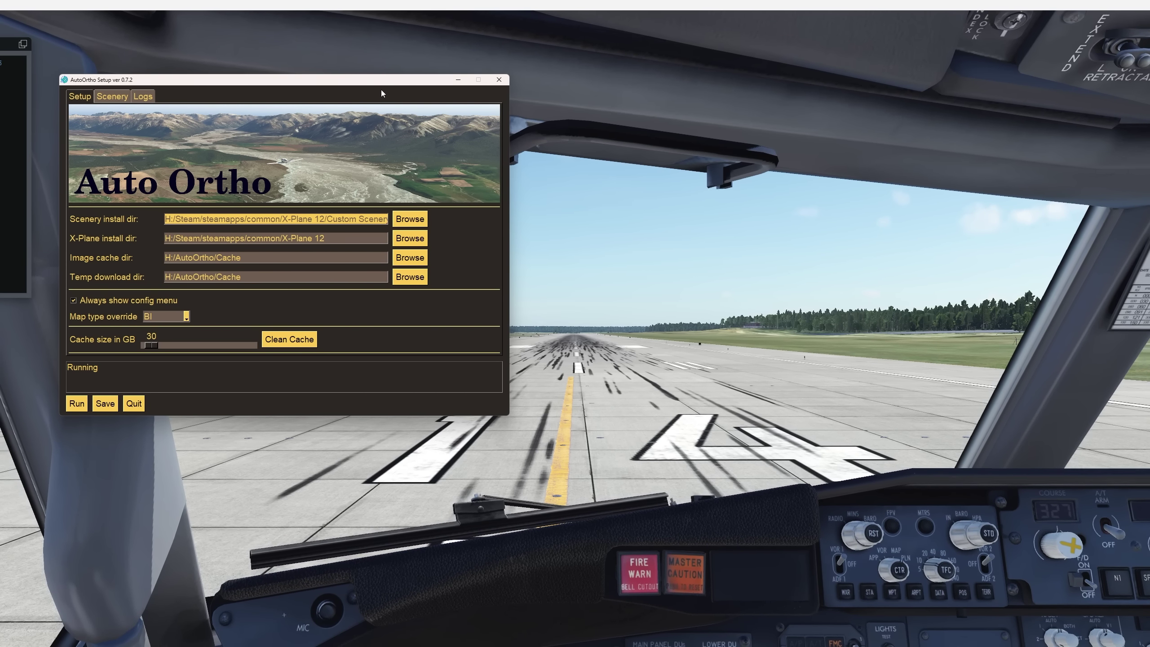
{"action": "left_click_drag", "start_coordinate": [381, 94], "coordinate": [651, 107]}
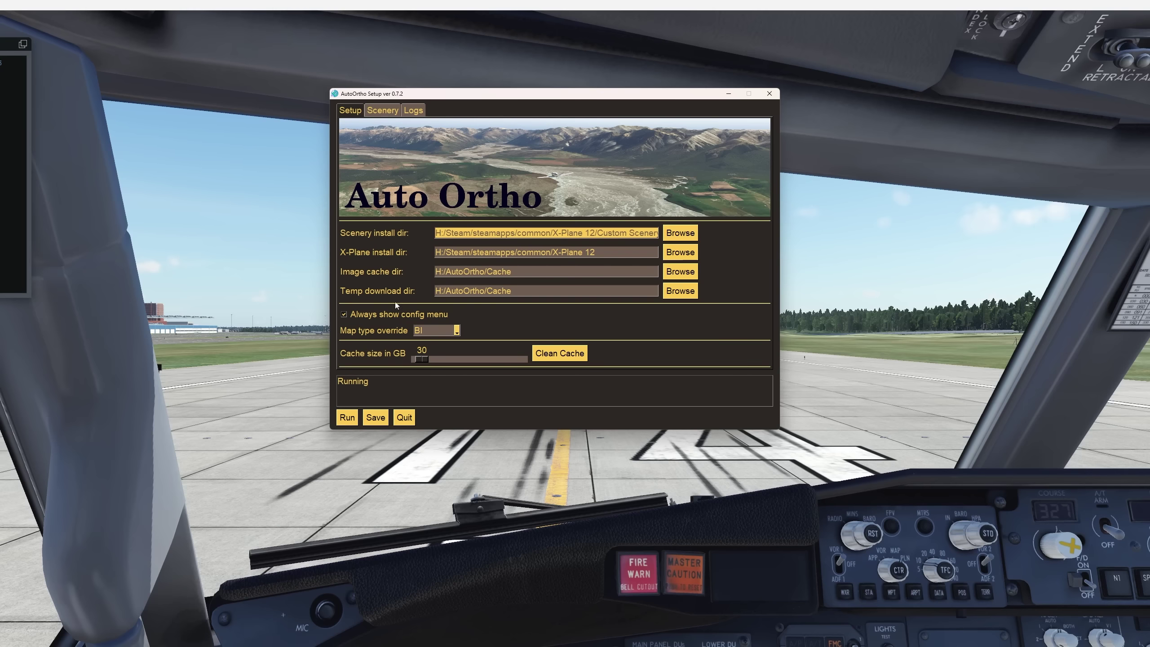
{"action": "left_click", "coordinate": [728, 94]}
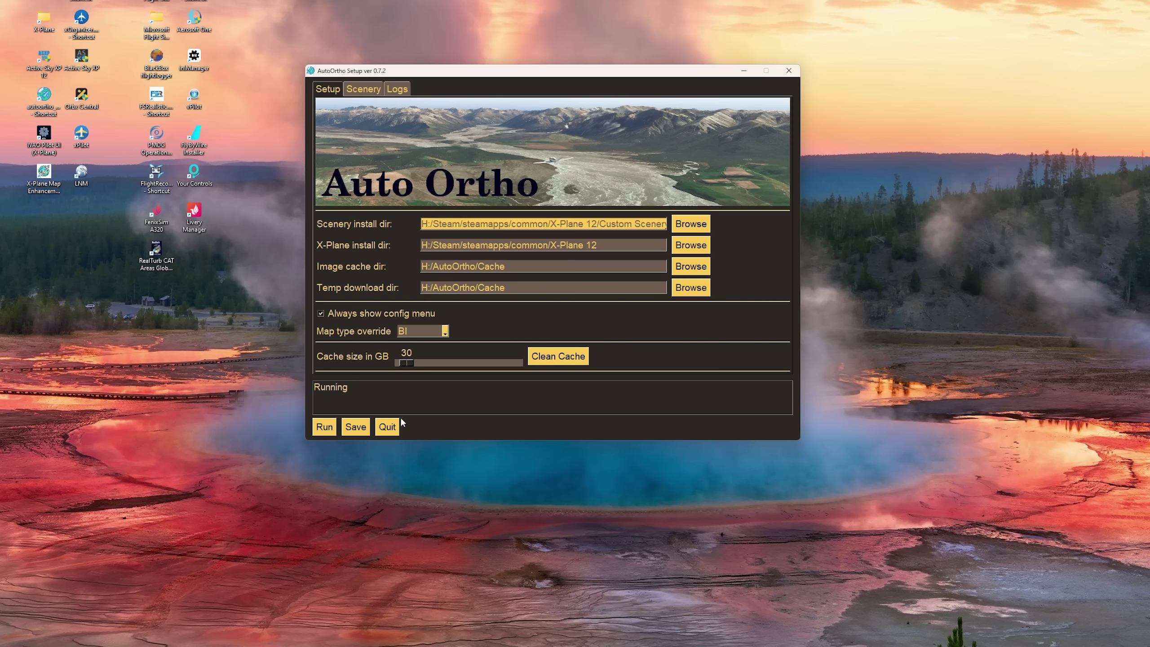
Quit AutoOrtho and launch it again from its desktop shortcut
{"action": "left_click", "coordinate": [387, 427]}
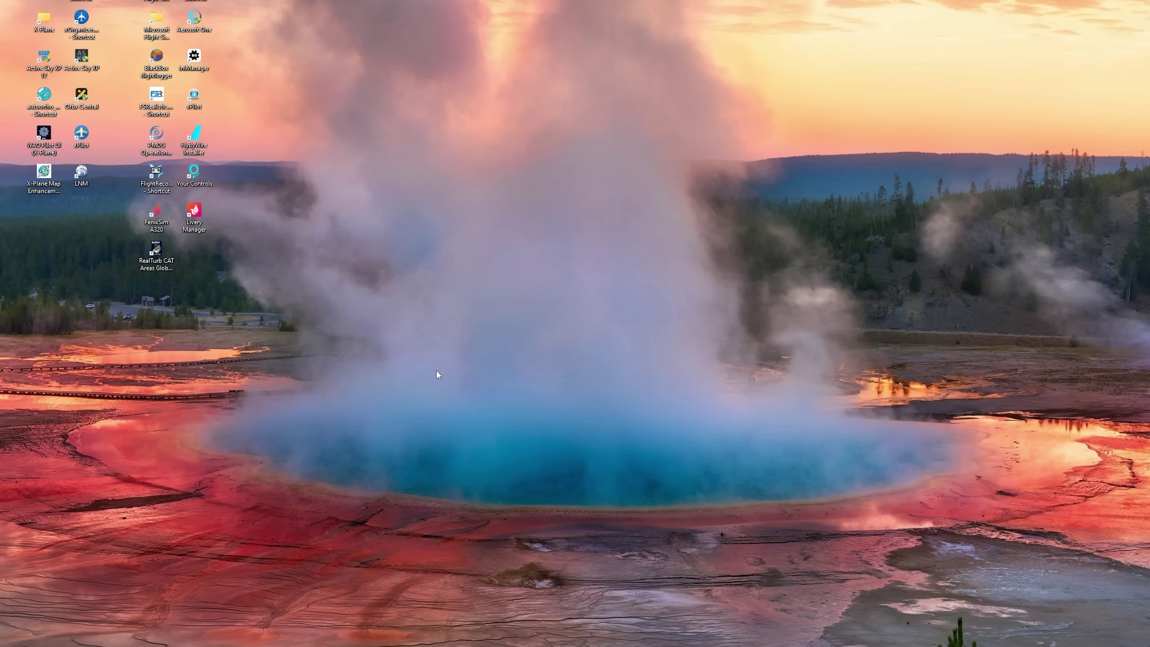
{"action": "double_click", "coordinate": [43, 102]}
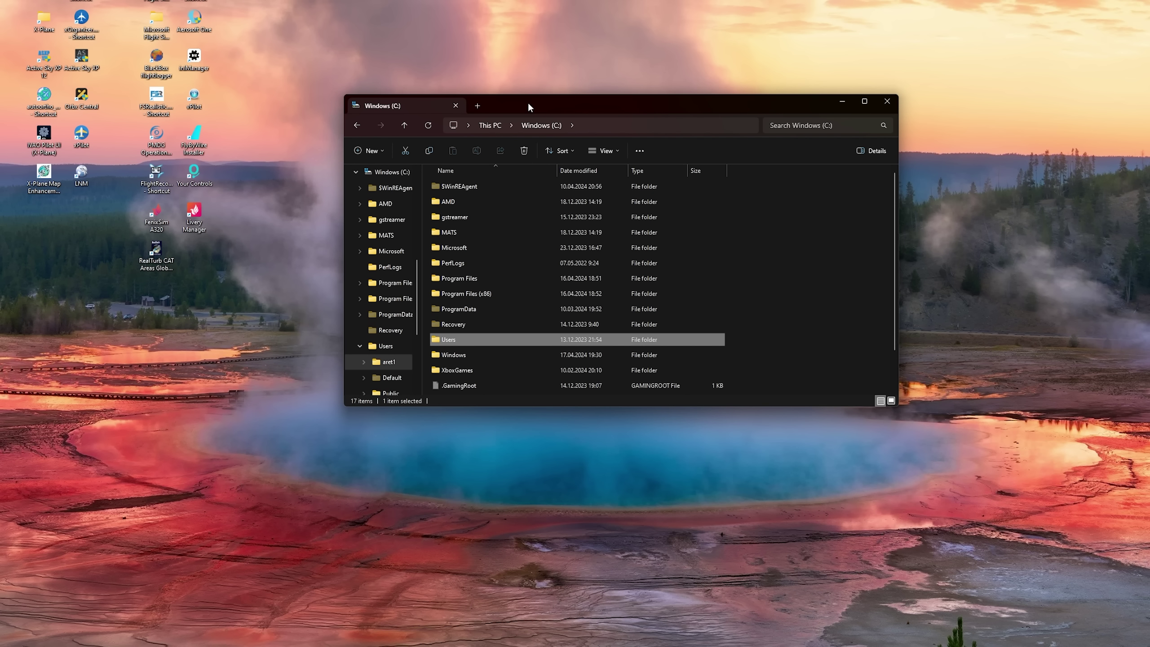
Open the .autoortho config file from the user profile folder under C:\Users in Notepad++ for editing
{"action": "double_click", "coordinate": [476, 342]}
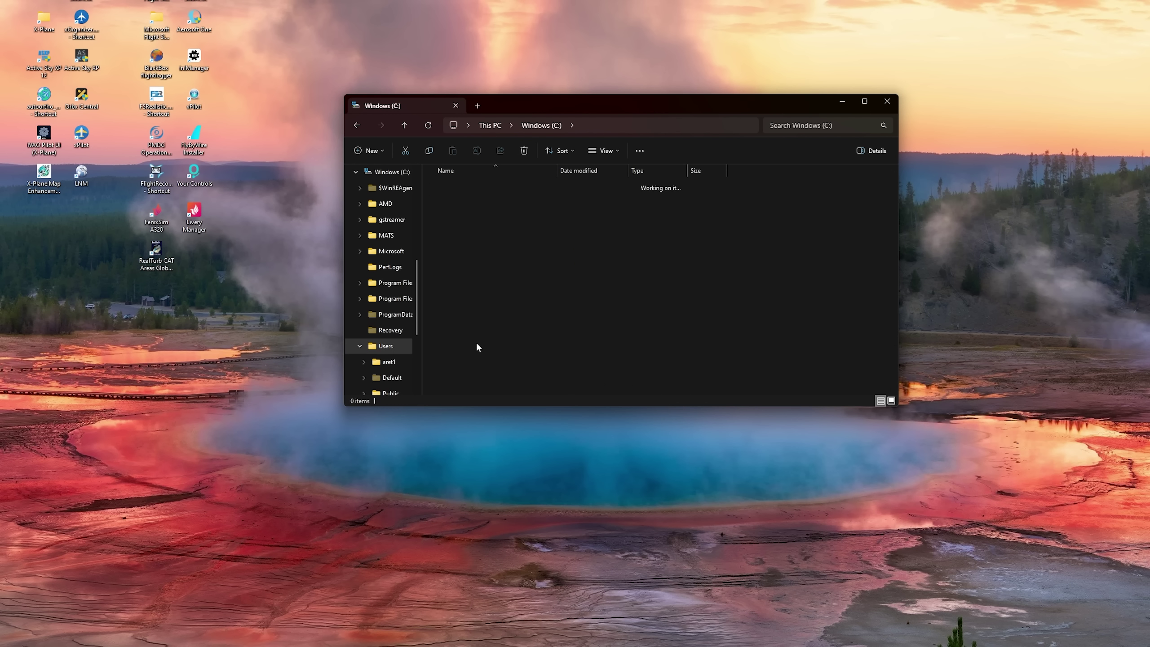
{"action": "double_click", "coordinate": [461, 187]}
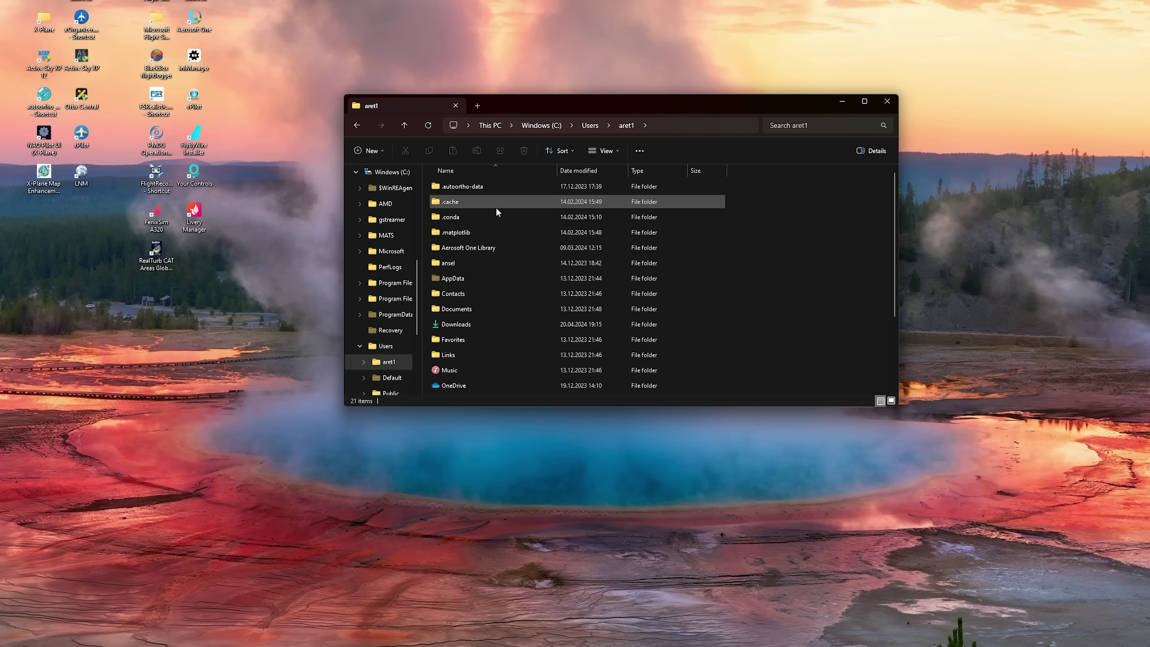
{"action": "left_click", "coordinate": [468, 342]}
{"action": "right_click", "coordinate": [485, 343]}
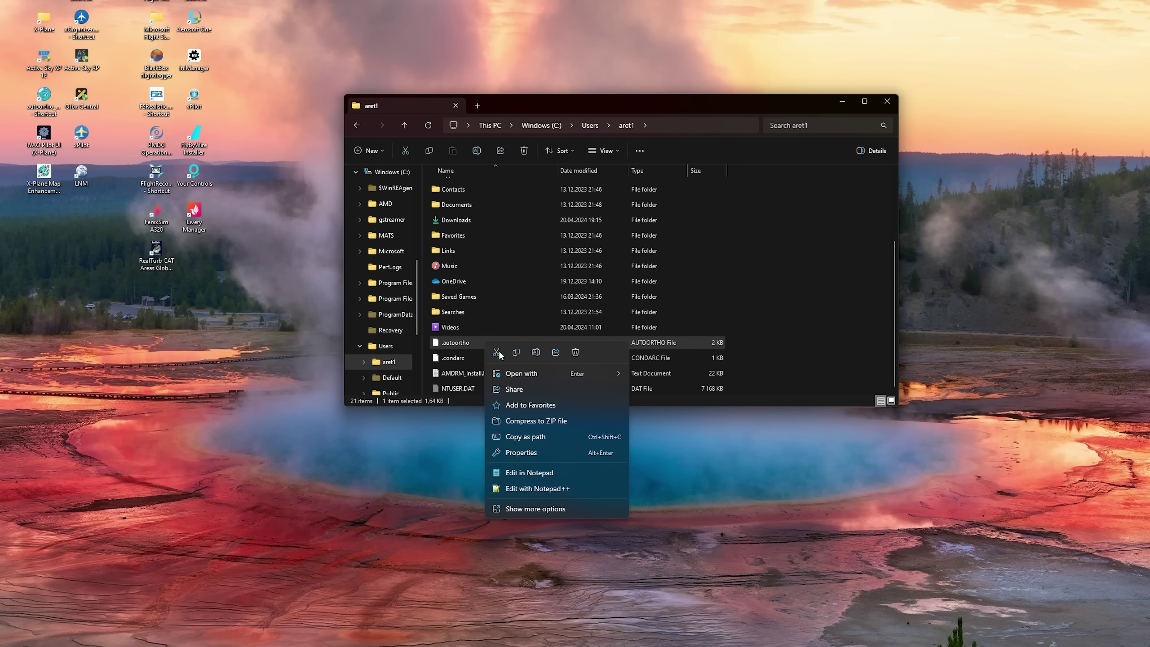
{"action": "left_click", "coordinate": [564, 489]}
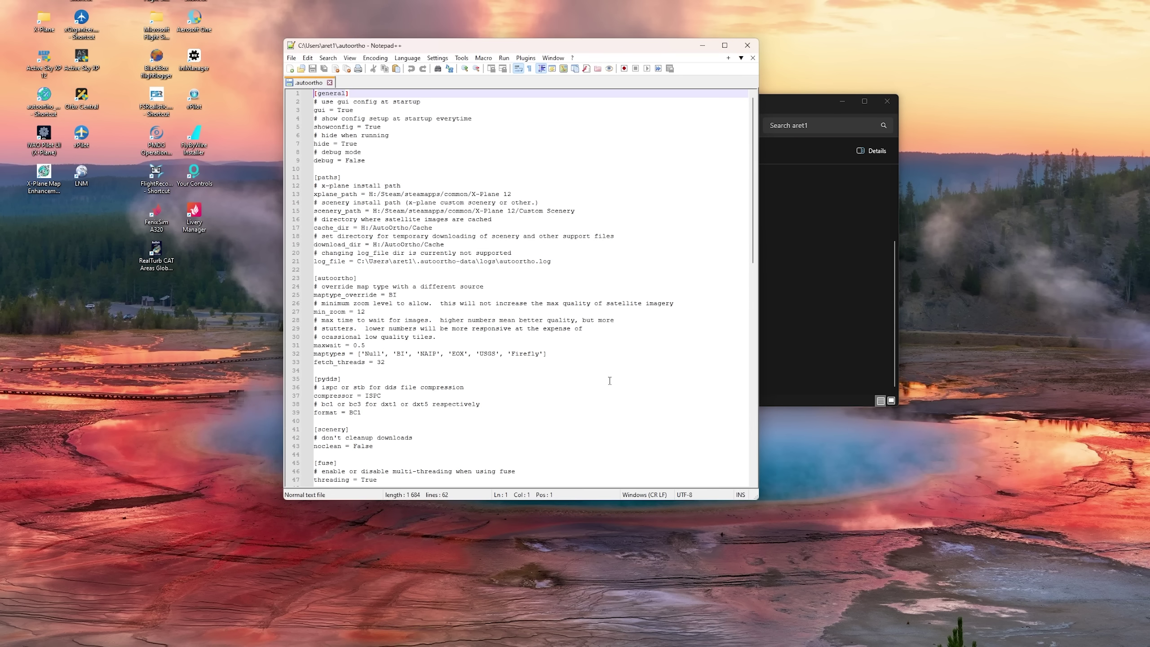
{"action": "left_click_drag", "start_coordinate": [418, 49], "coordinate": [510, 33]}
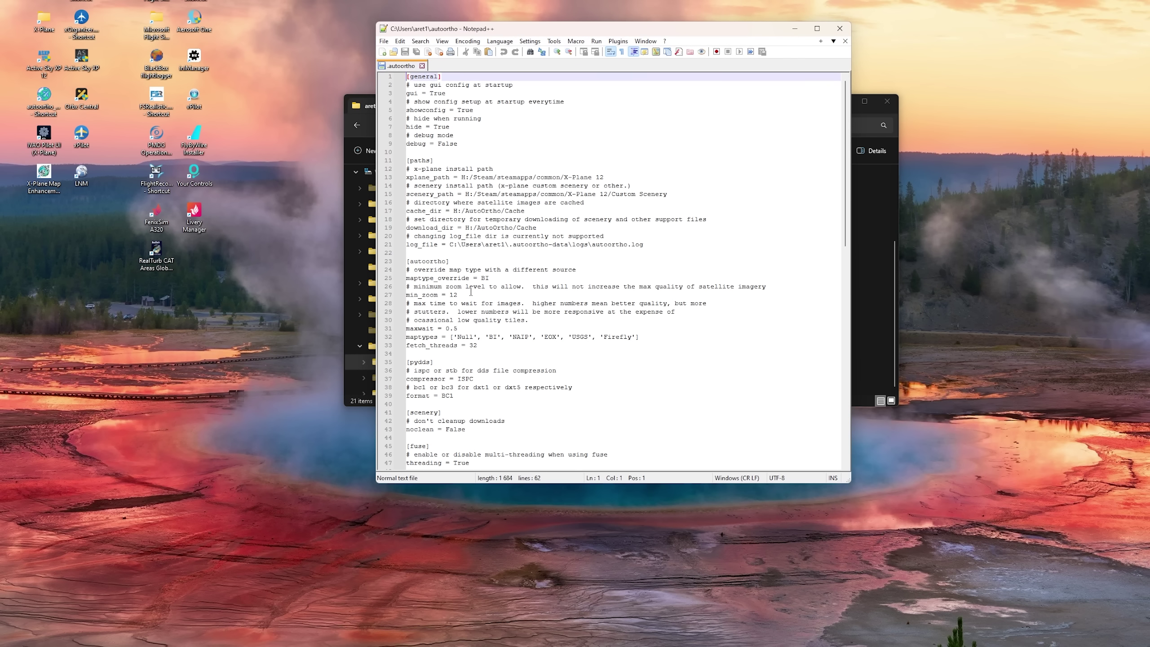
In the [autoortho] section of the config file, set maxwait to 1 and fetch_threads to 64
{"action": "left_click", "coordinate": [464, 329]}
{"action": "scroll", "coordinate": [458, 320], "scroll_direction": "down", "scroll_amount": 2}
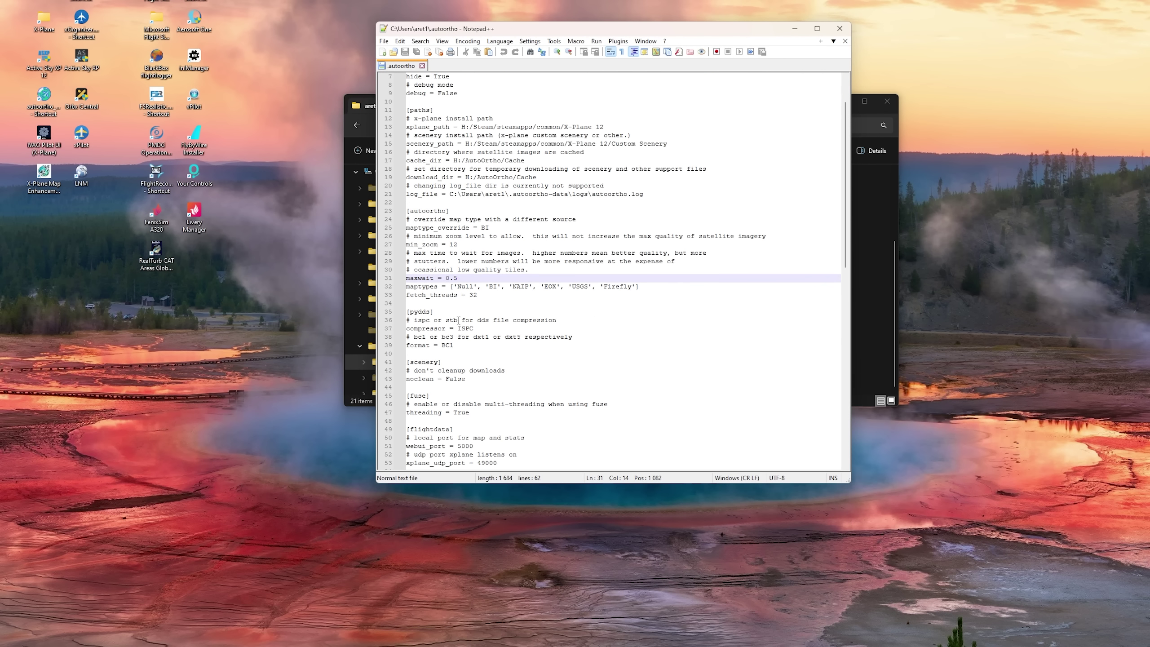
{"action": "left_click_drag", "start_coordinate": [461, 279], "coordinate": [449, 279]}
{"action": "type", "text": "1"}
{"action": "left_click", "coordinate": [478, 296]}
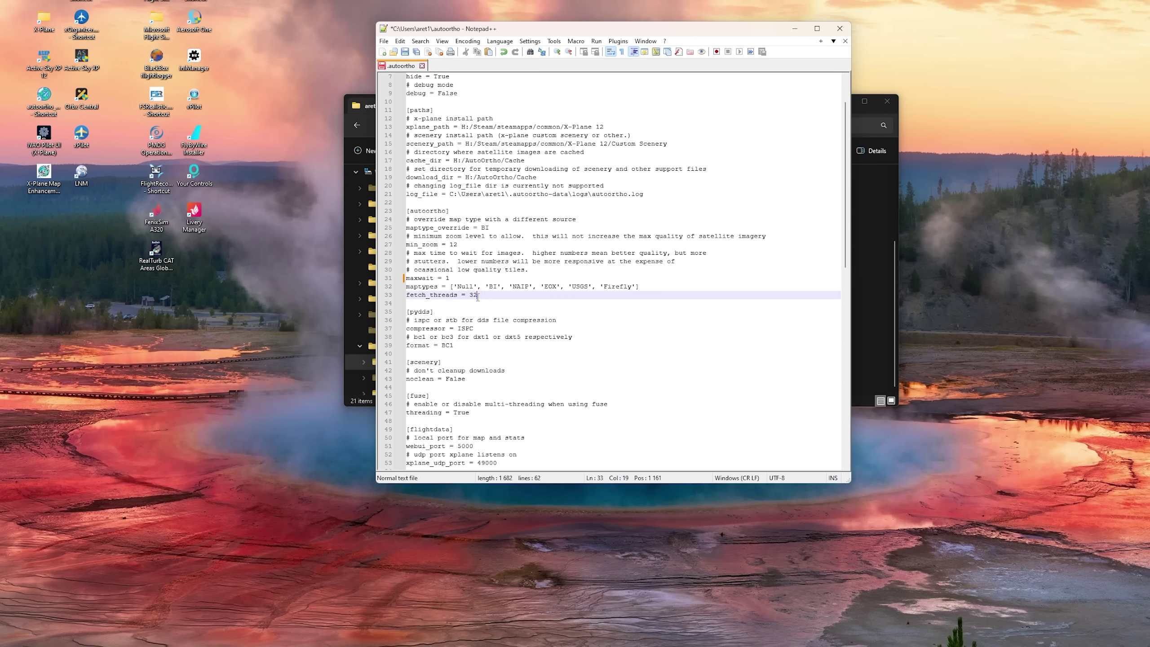
{"action": "key", "text": "BackSpace"}
{"action": "key", "text": "BackSpace"}
{"action": "type", "text": "6"}
Raise maxwait to 10, save the .autoortho file, and return to the desktop
{"action": "left_click", "coordinate": [480, 278]}
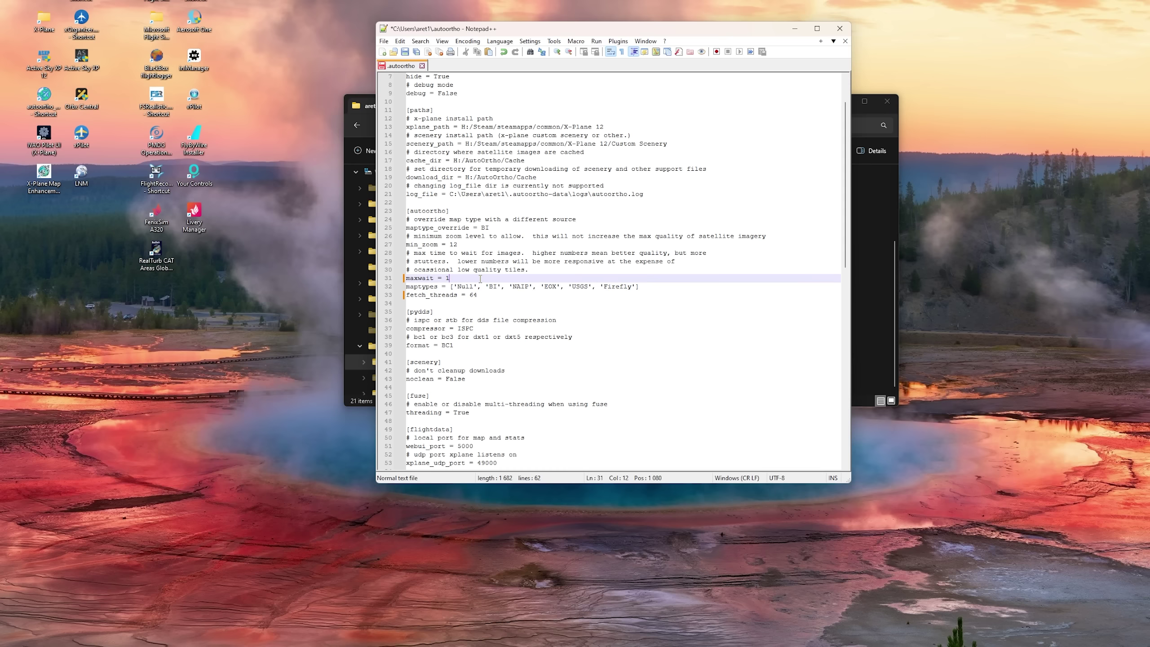
{"action": "left_click", "coordinate": [492, 294]}
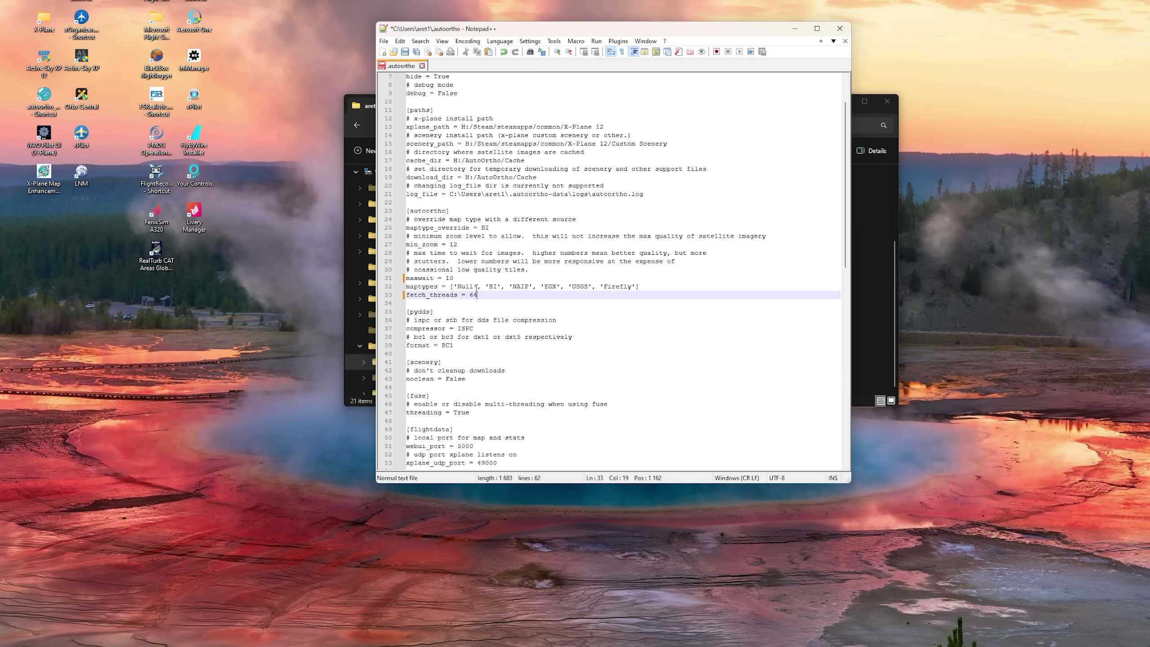
{"action": "left_click", "coordinate": [469, 277]}
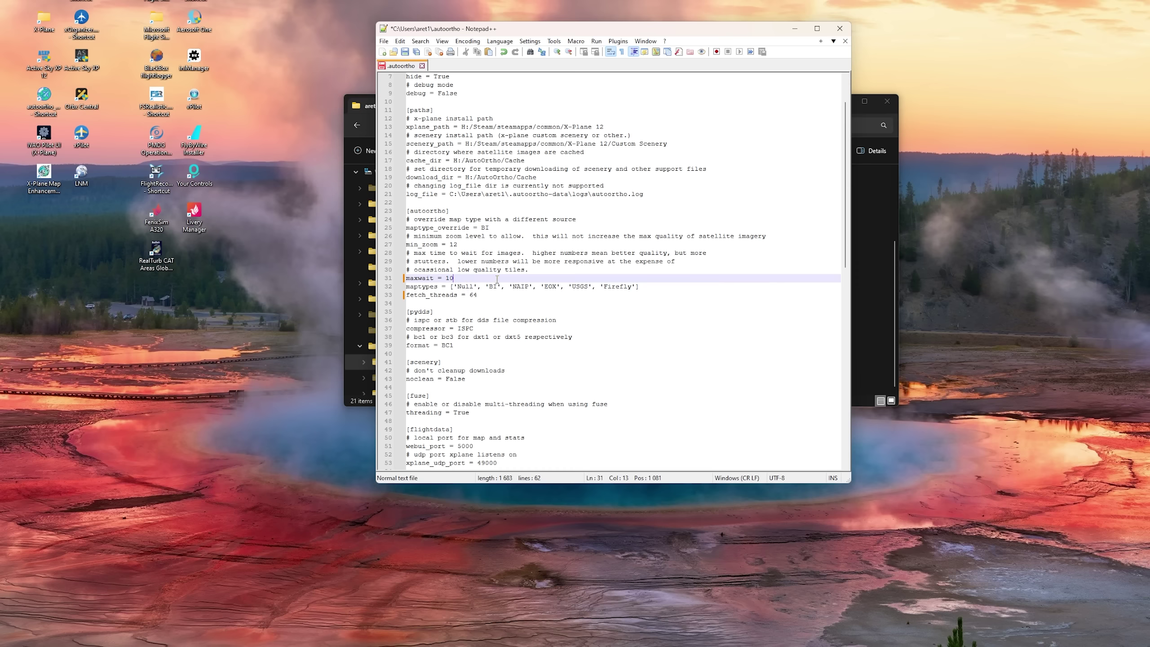
{"action": "left_click", "coordinate": [405, 51]}
{"action": "key", "text": "super+d"}
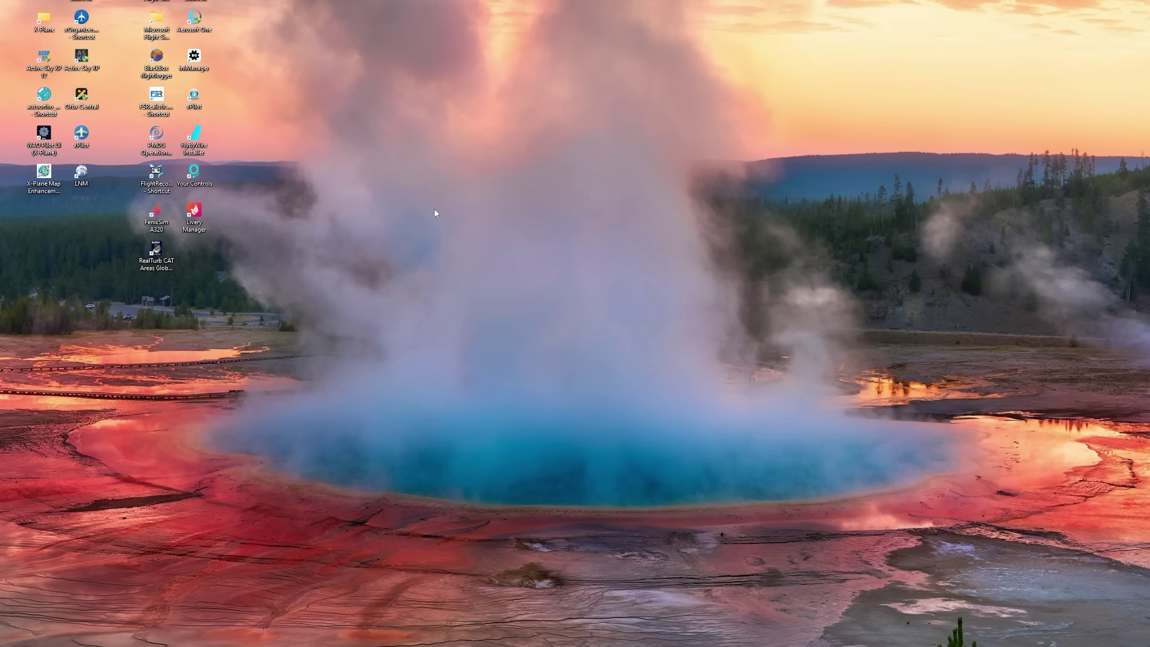
Open the X-Plane 11 and X-Plane 12 Custom Scenery folders and arrange their windows side by side
{"action": "double_click", "coordinate": [42, 22]}
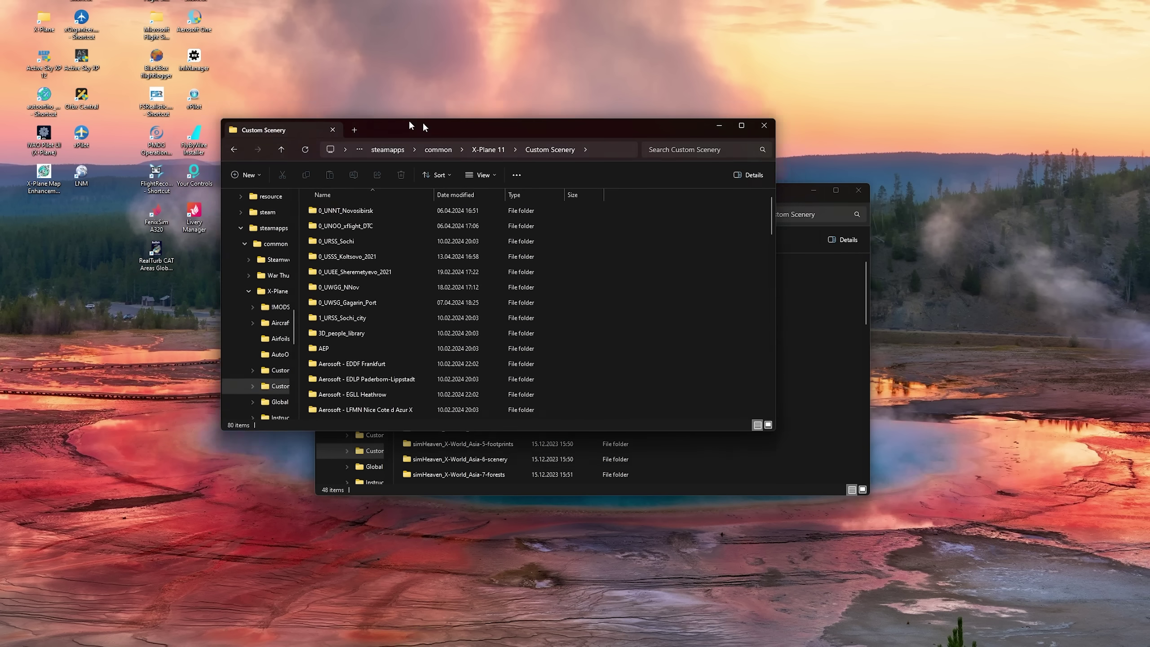
{"action": "left_click_drag", "start_coordinate": [424, 126], "coordinate": [261, 102]}
{"action": "left_click_drag", "start_coordinate": [641, 192], "coordinate": [927, 101]}
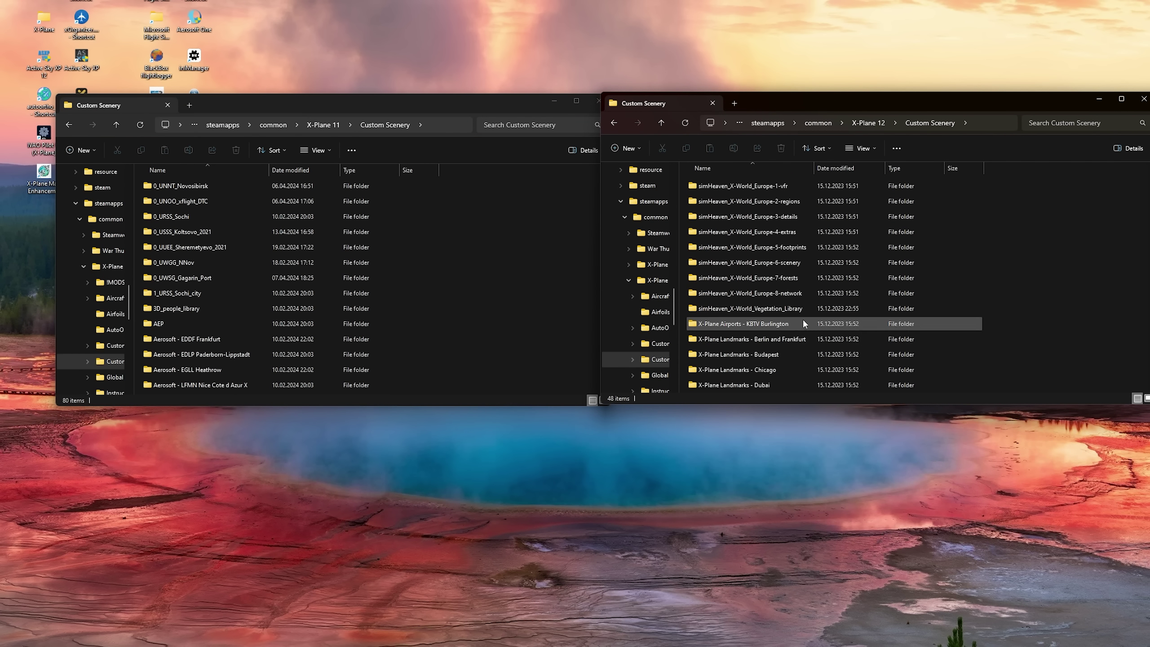
Create shortcuts to X-Plane 12's yAutoOrtho_Overlays, z_autoortho, z_ao_eur and z_ao_asi folders in the X-Plane 11 Custom Scenery folder
{"action": "scroll", "coordinate": [803, 319], "scroll_direction": "down", "scroll_amount": 11}
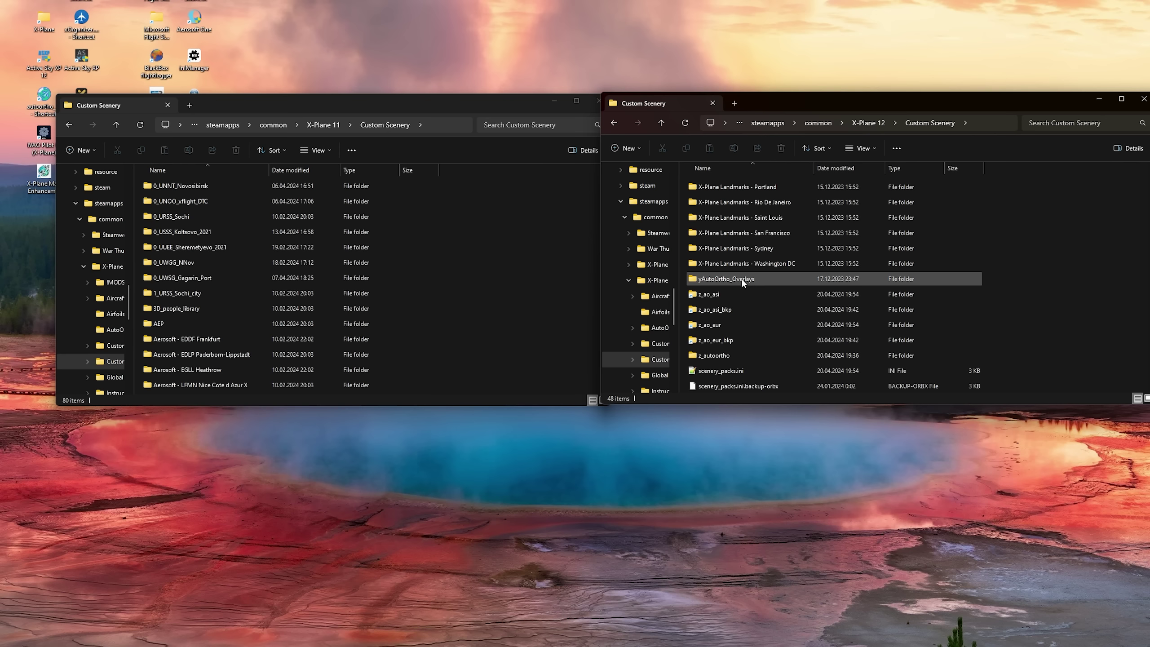
{"action": "left_click_drag", "start_coordinate": [723, 278], "coordinate": [545, 248]}
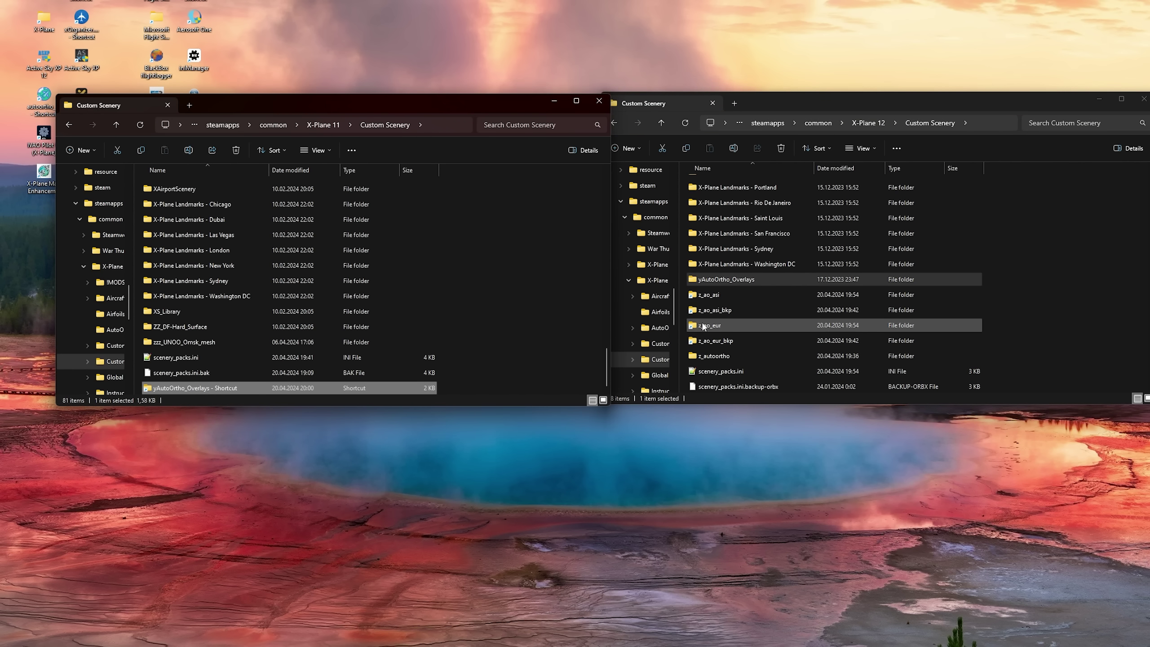
{"action": "left_click_drag", "start_coordinate": [742, 356], "coordinate": [562, 294]}
{"action": "left_click", "coordinate": [733, 317]}
{"action": "left_click_drag", "start_coordinate": [734, 321], "coordinate": [543, 283]}
{"action": "left_click", "coordinate": [744, 297]}
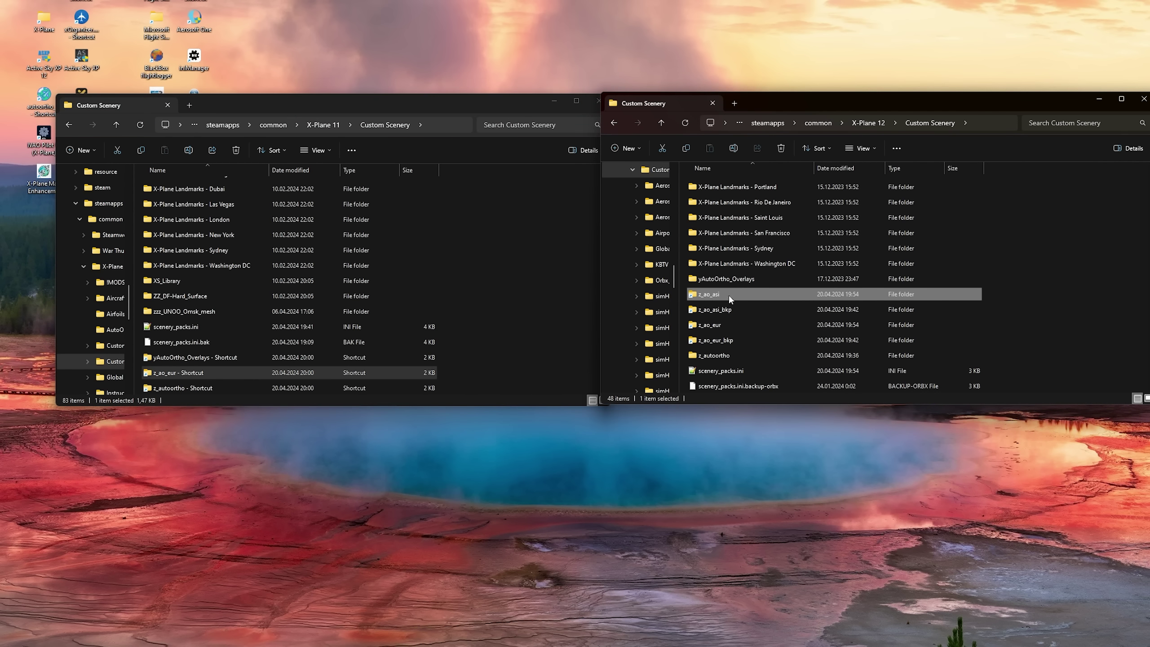
{"action": "left_click_drag", "start_coordinate": [724, 292], "coordinate": [546, 282]}
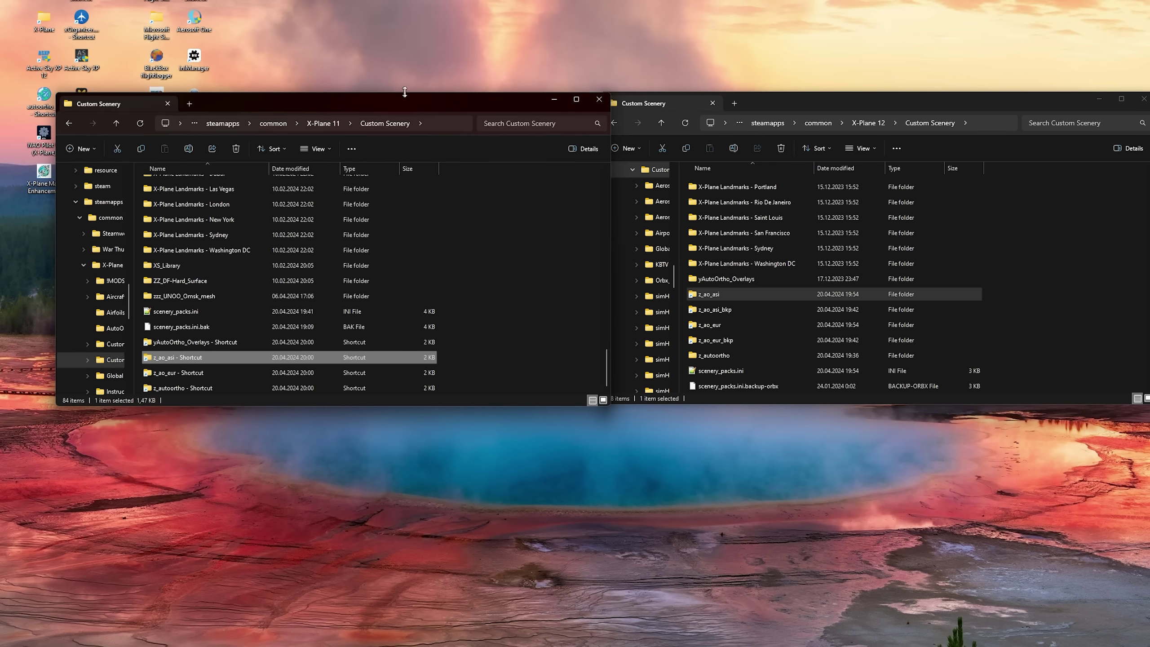
Bring the X-Plane 11 Custom Scenery window forward and check each of the four AutoOrtho shortcuts
{"action": "left_click_drag", "start_coordinate": [430, 100], "coordinate": [777, 82]}
{"action": "left_click", "coordinate": [543, 326]}
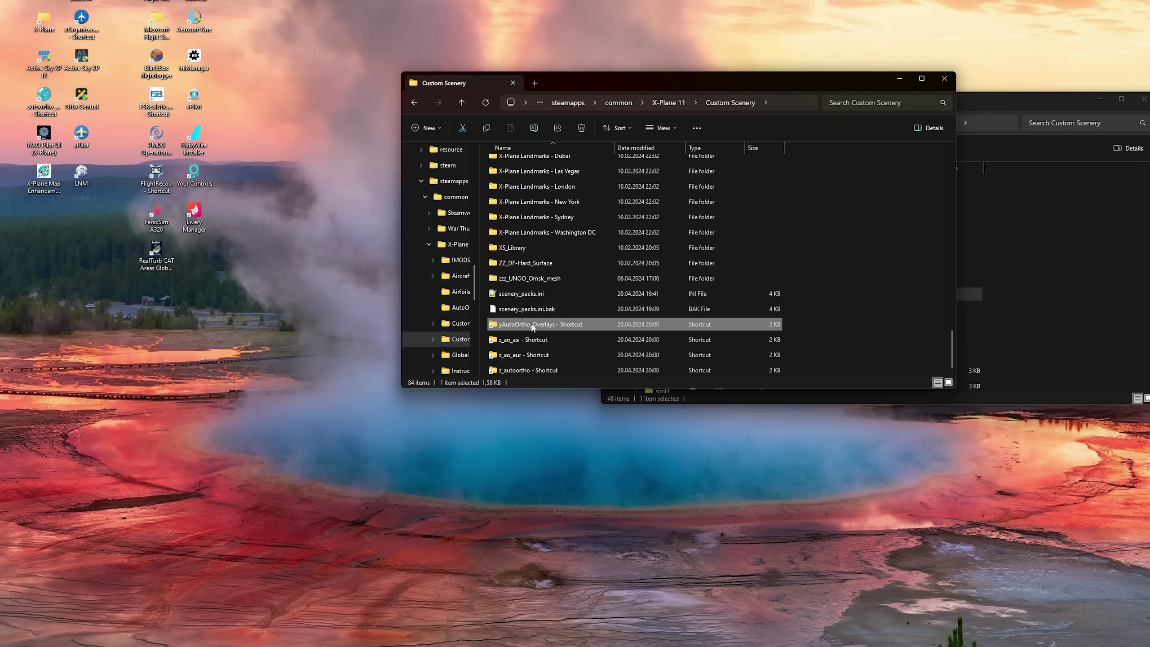
{"action": "left_click", "coordinate": [525, 339]}
{"action": "left_click", "coordinate": [552, 355]}
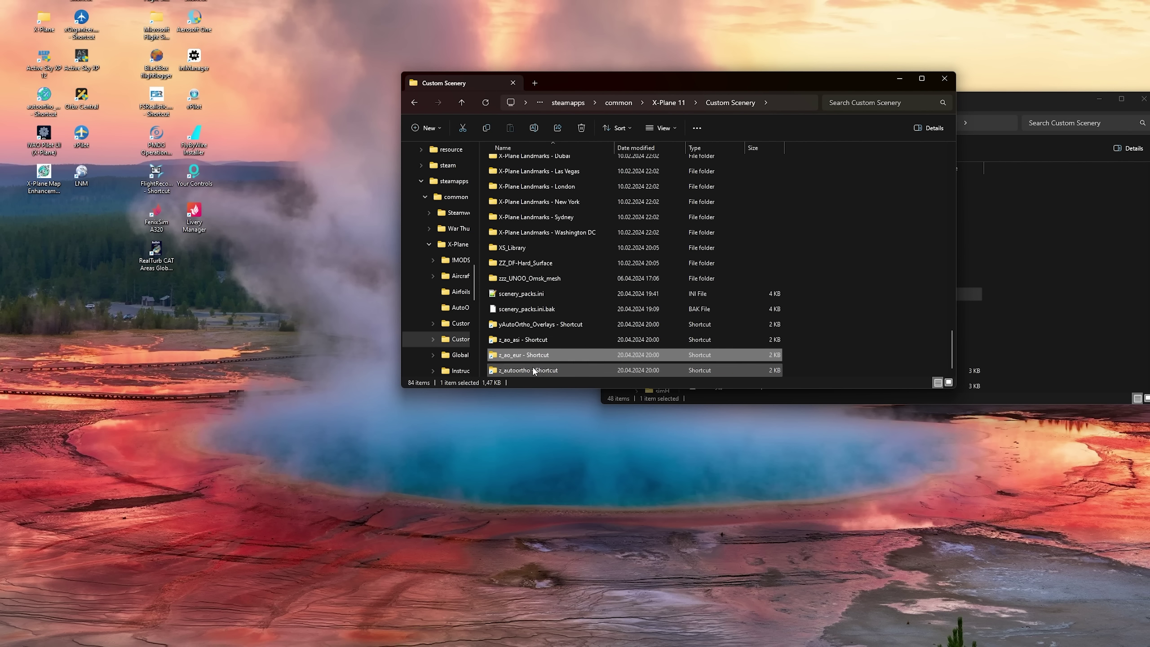
{"action": "left_click", "coordinate": [577, 371]}
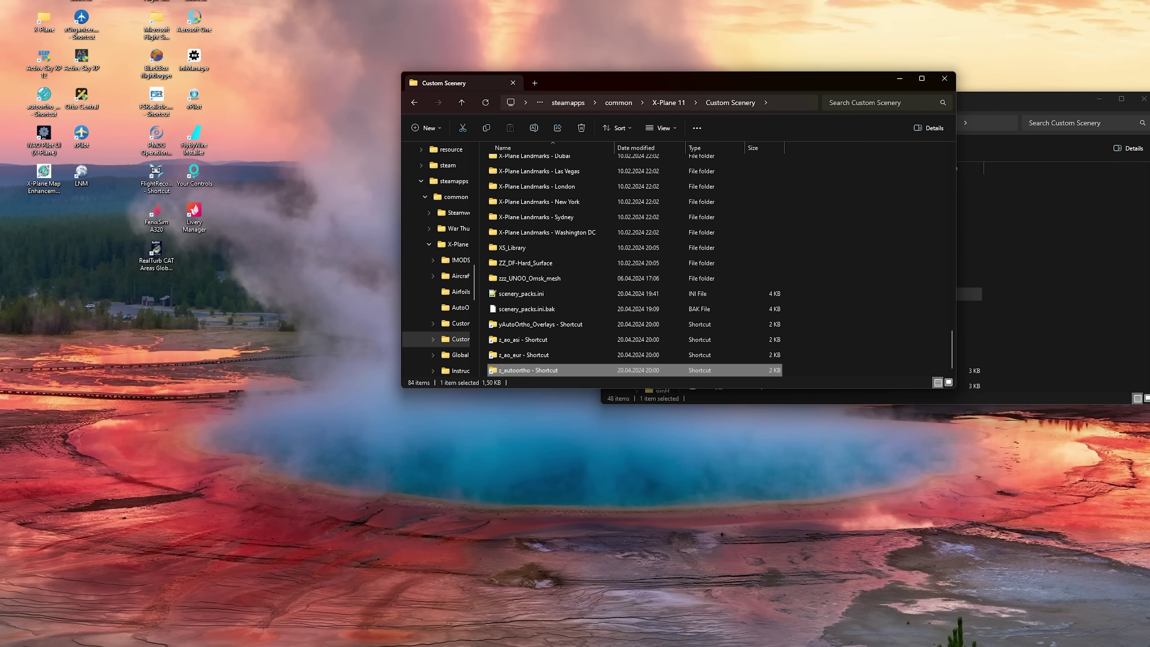
Launch xOrganizer and move the unsolved yAutoOrtho_Overlays and z_autoortho shortcuts into the General group of Photoscenery
{"action": "double_click", "coordinate": [83, 22]}
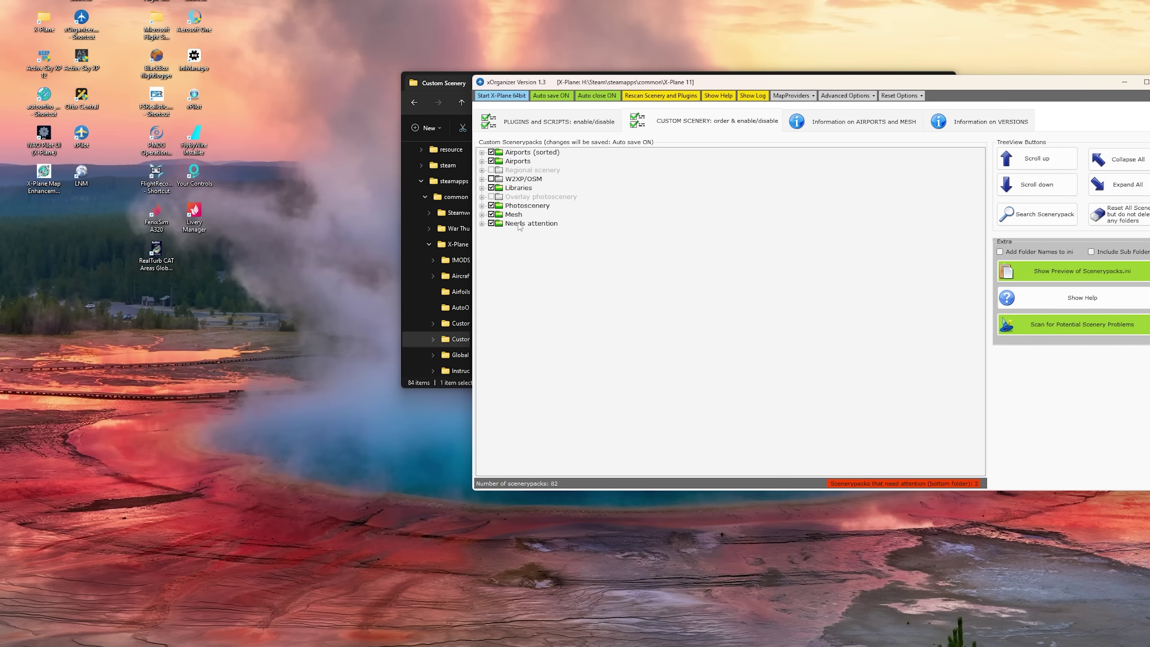
{"action": "left_click", "coordinate": [481, 224]}
{"action": "left_click", "coordinate": [493, 233]}
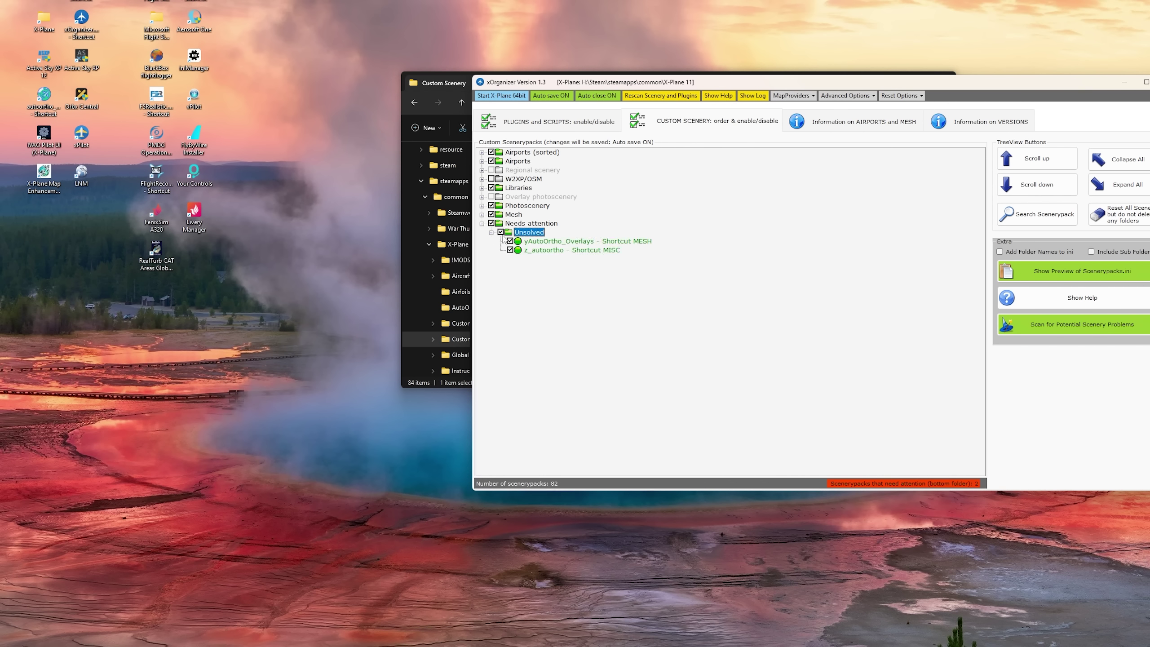
{"action": "left_click", "coordinate": [481, 206]}
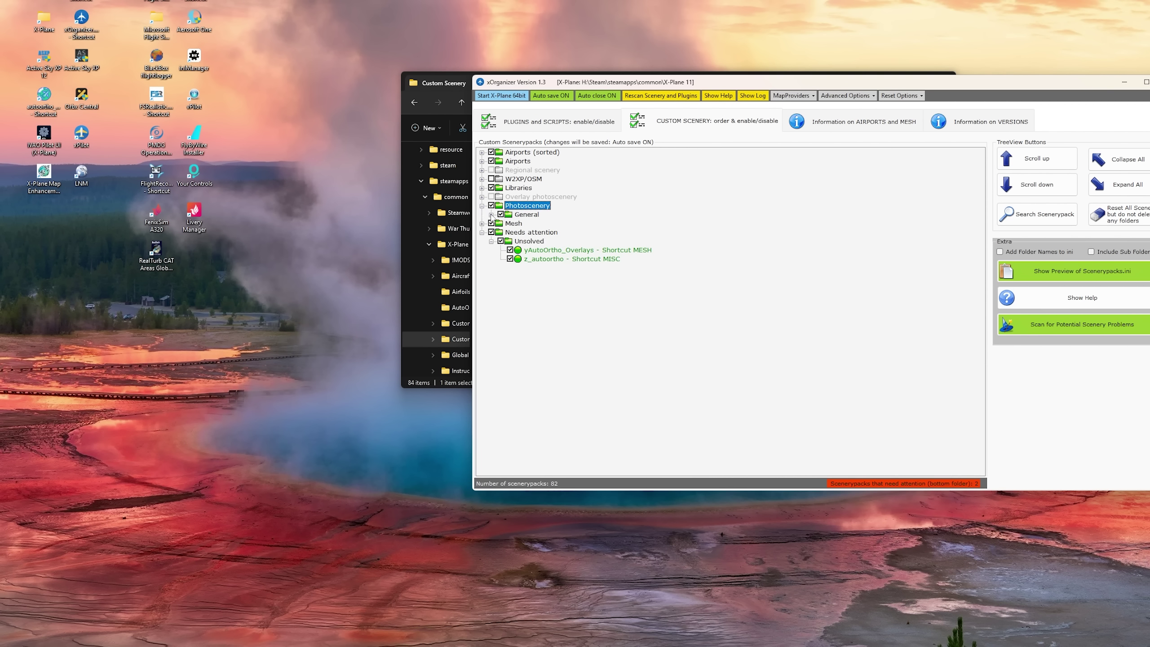
{"action": "left_click", "coordinate": [492, 215]}
{"action": "left_click_drag", "start_coordinate": [558, 270], "coordinate": [526, 221]}
{"action": "left_click_drag", "start_coordinate": [534, 280], "coordinate": [528, 220]}
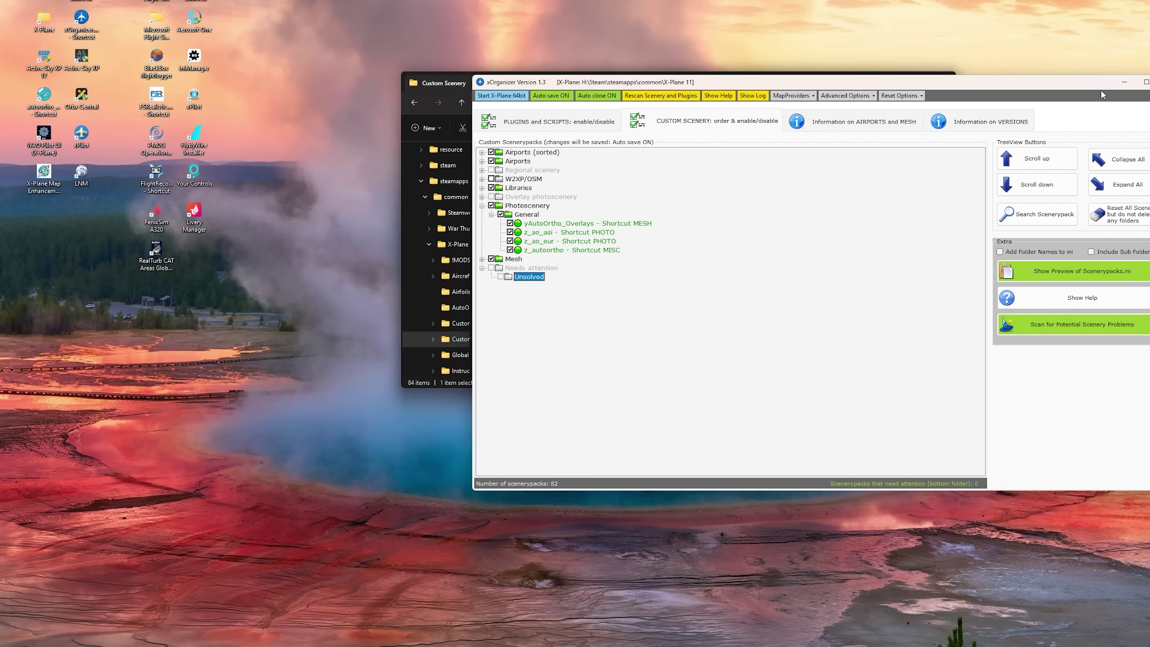
Open X-Plane 11's scenery_packs.ini and examine the order of the AutoOrtho and zzz_UNOO_Omsk_mesh lines at the end
{"action": "key", "text": "alt+Tab"}
{"action": "left_click", "coordinate": [564, 293]}
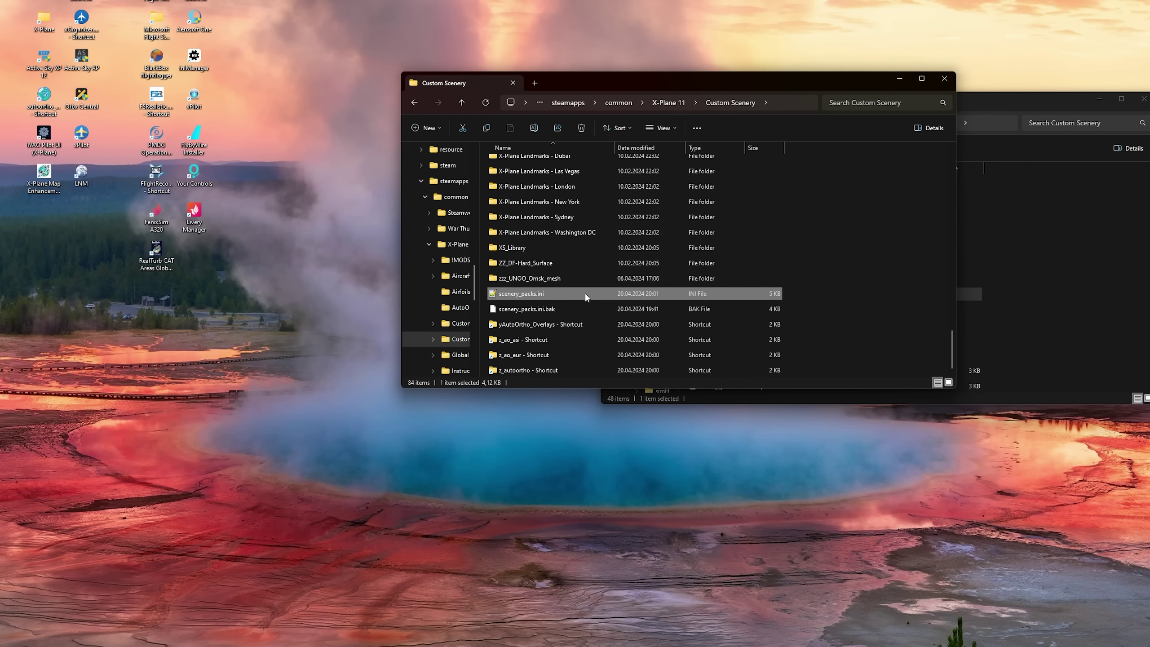
{"action": "double_click", "coordinate": [611, 292]}
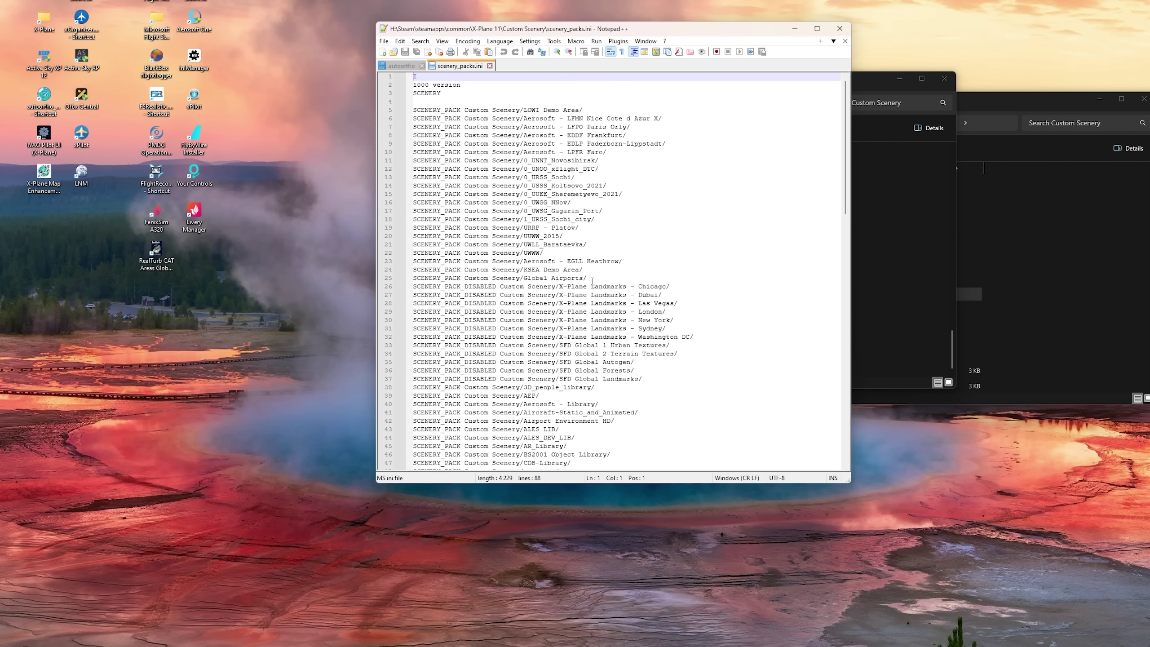
{"action": "scroll", "coordinate": [691, 330], "scroll_direction": "down", "scroll_amount": 18}
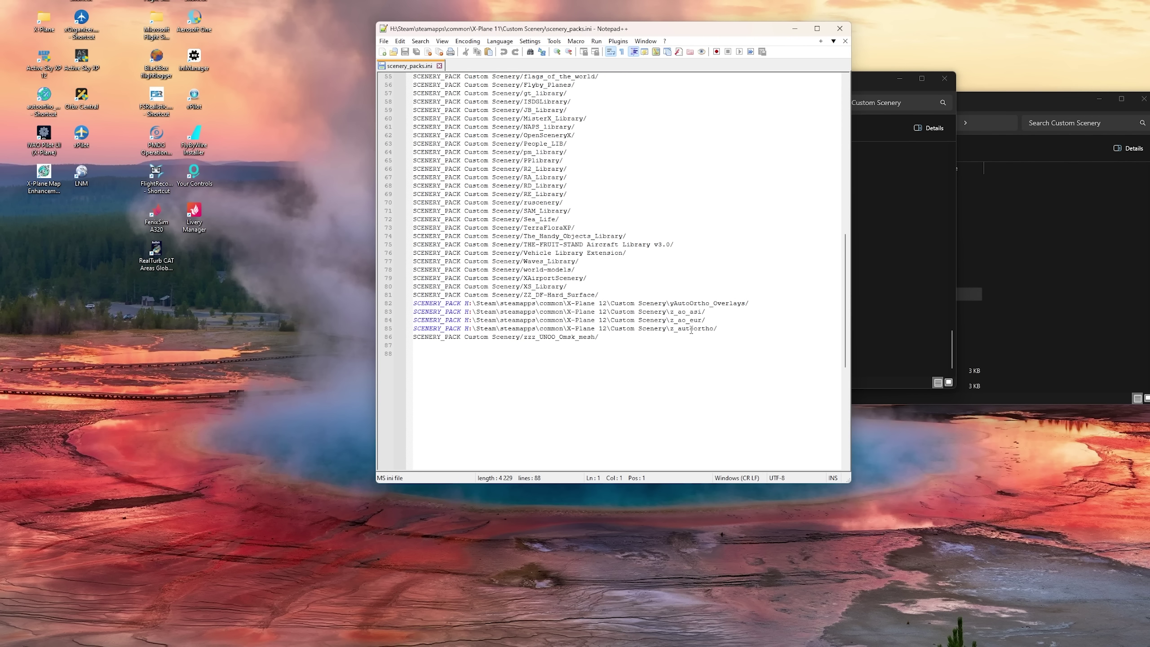
{"action": "left_click_drag", "start_coordinate": [743, 329], "coordinate": [519, 302]}
{"action": "left_click", "coordinate": [545, 337]}
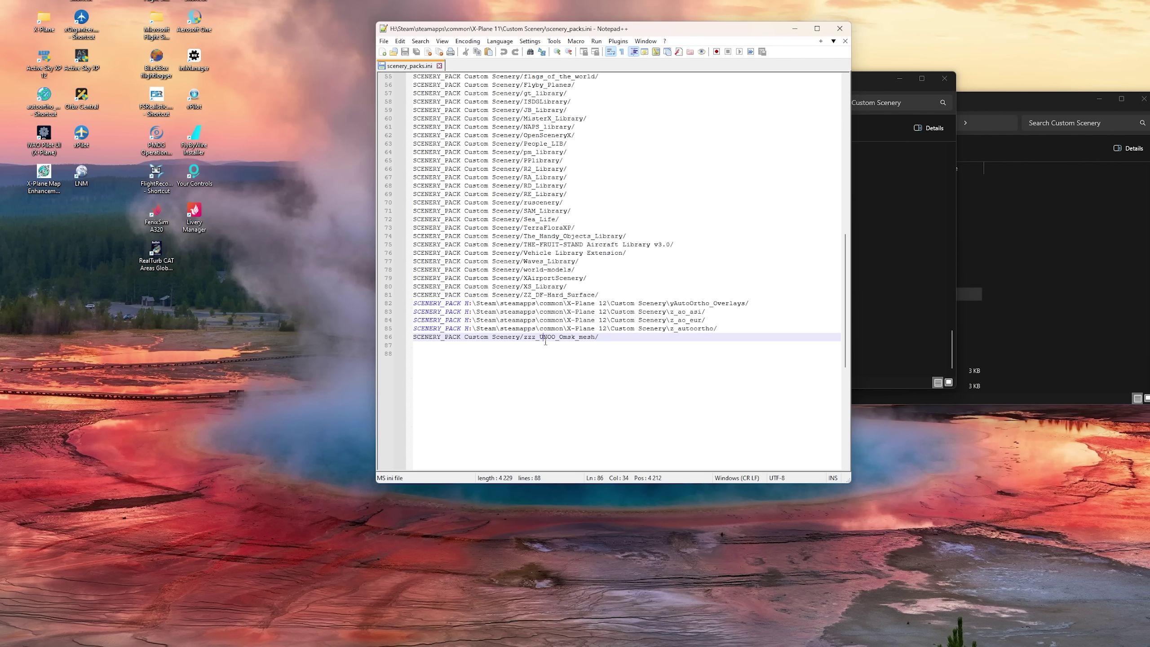
{"action": "left_click_drag", "start_coordinate": [609, 341], "coordinate": [550, 341]}
{"action": "left_click", "coordinate": [635, 344]}
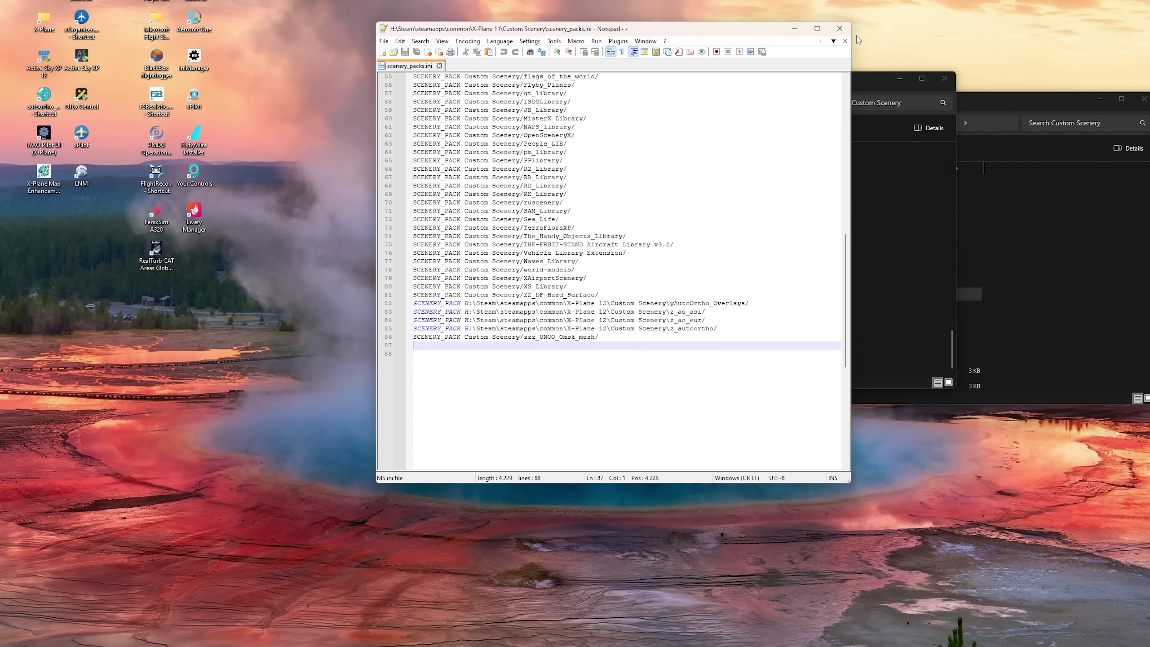
Run AutoOrtho from its setup window and switch to the X-Plane 11 flight configuration
{"action": "key", "text": "super+d"}
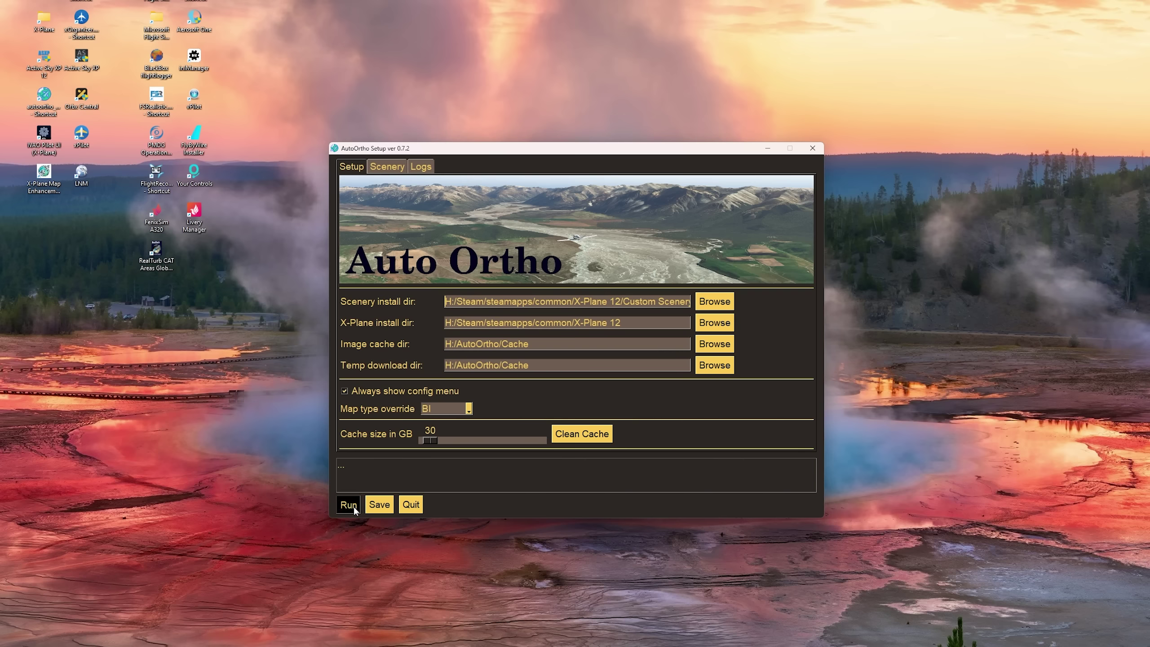
{"action": "left_click", "coordinate": [352, 505]}
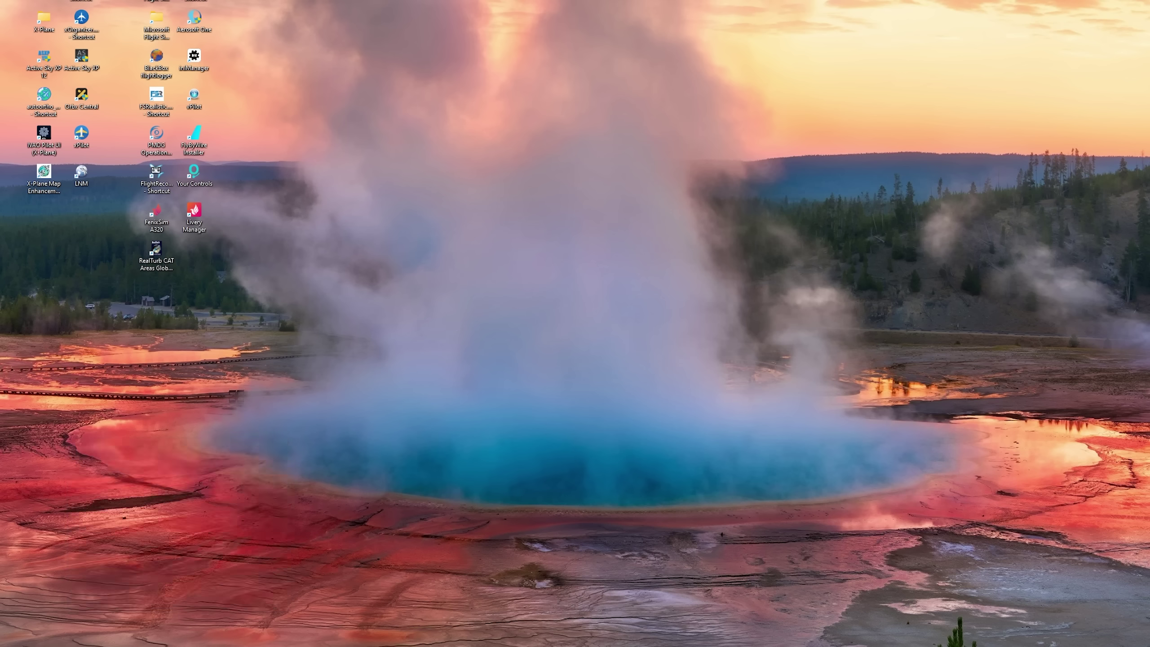
{"action": "left_click", "coordinate": [180, 330]}
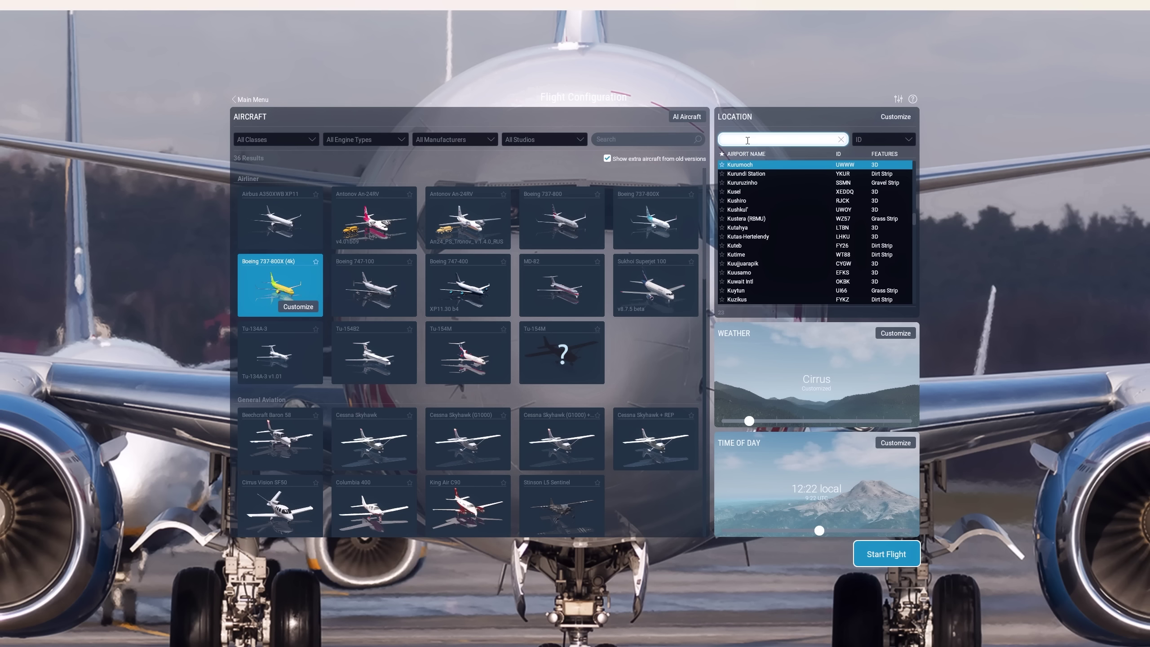
Set the starting location to Kazan (UWKD) at ramp start 28 and start the flight
{"action": "type", "text": "uwkd"}
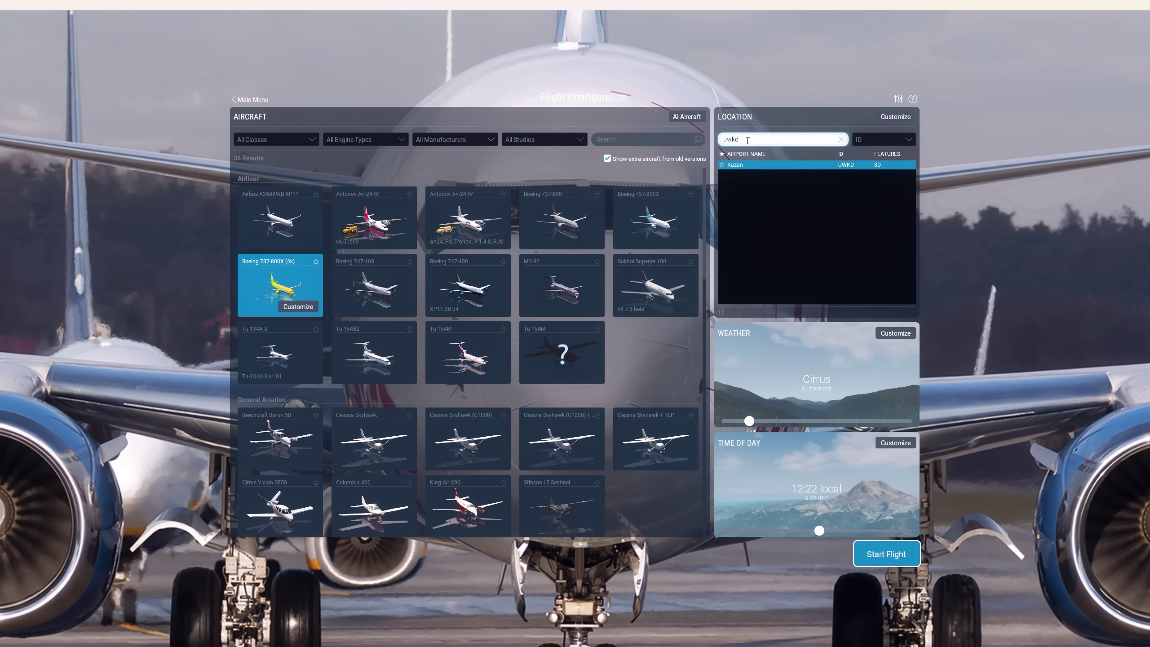
{"action": "left_click", "coordinate": [895, 116]}
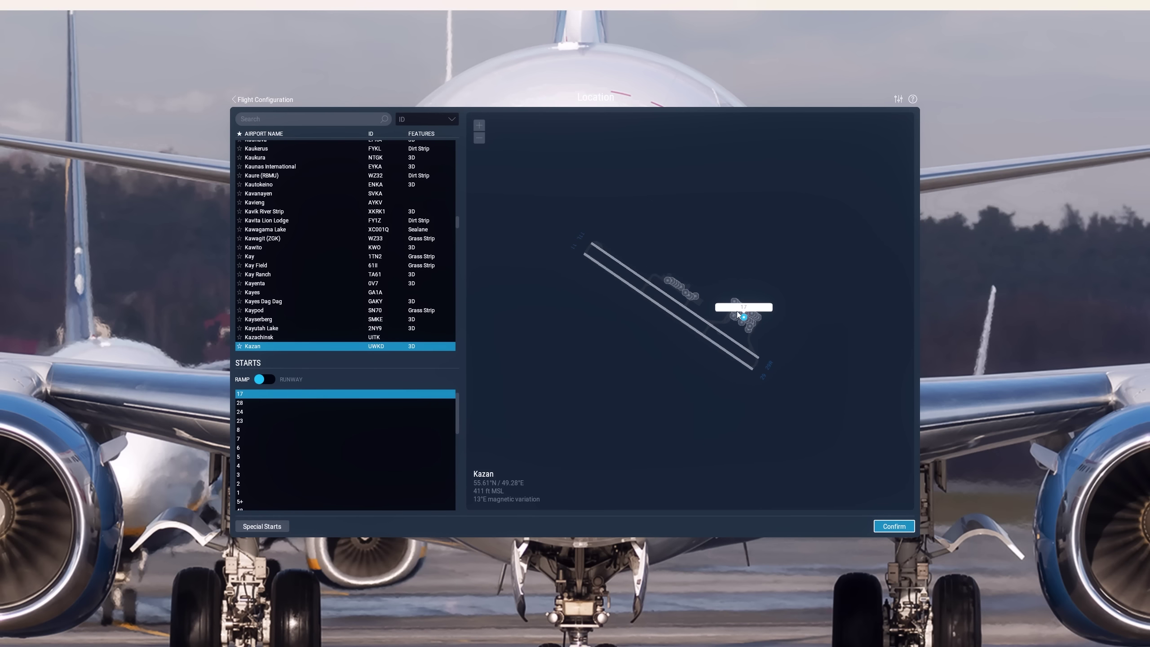
{"action": "left_click", "coordinate": [732, 334]}
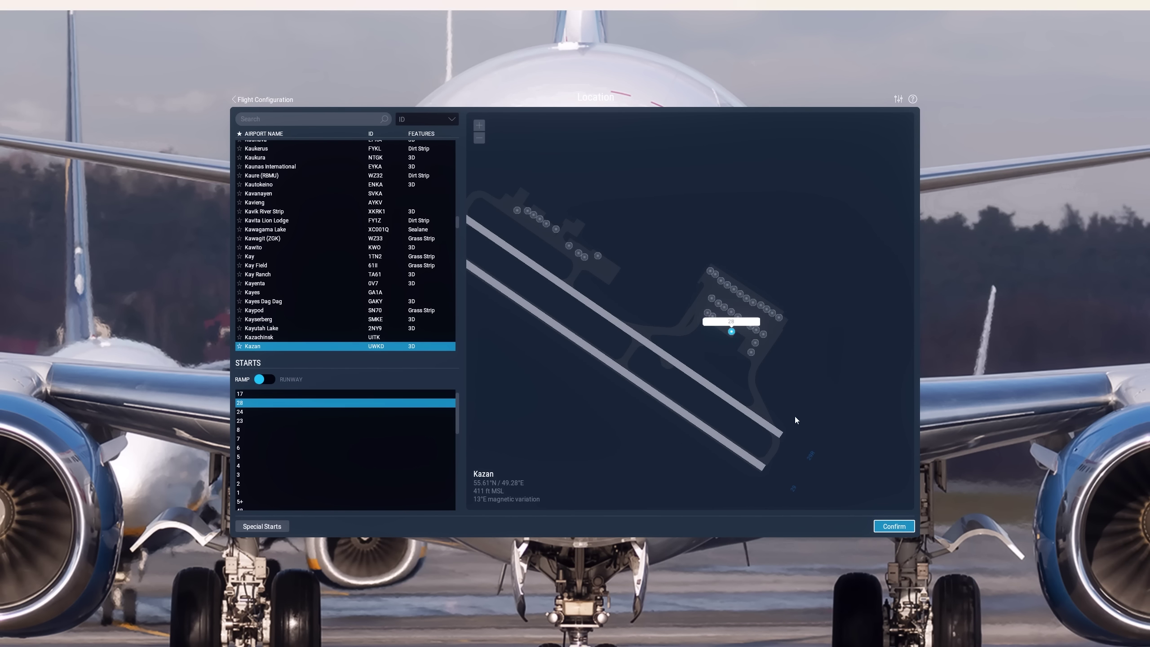
{"action": "left_click", "coordinate": [885, 526]}
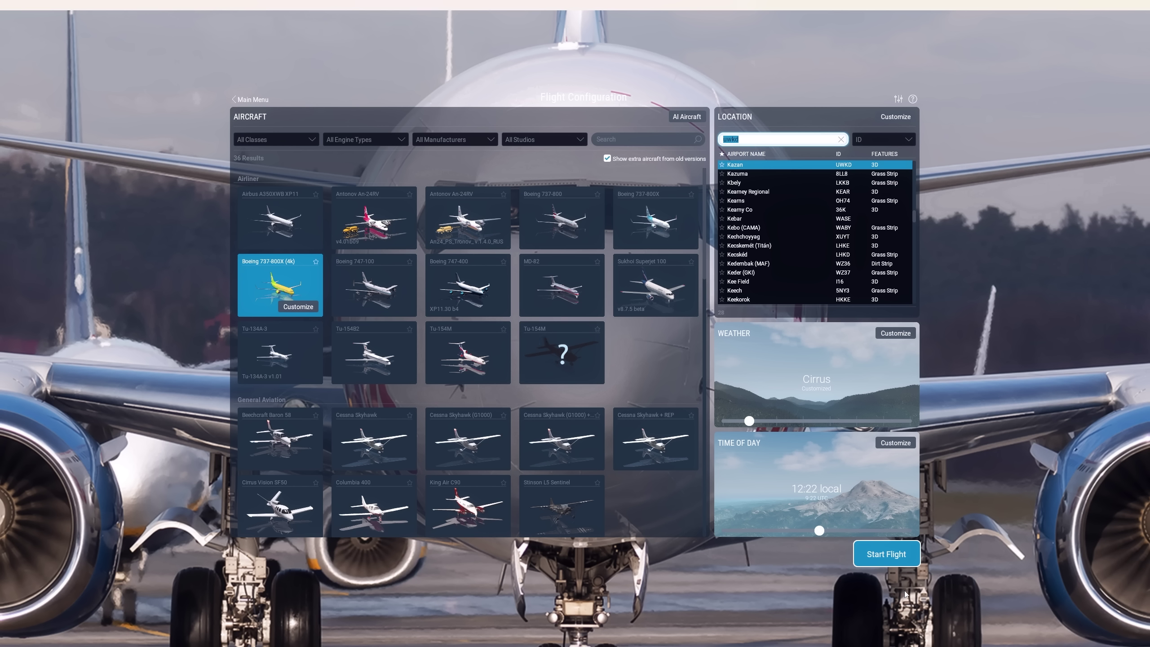
{"action": "left_click", "coordinate": [878, 555]}
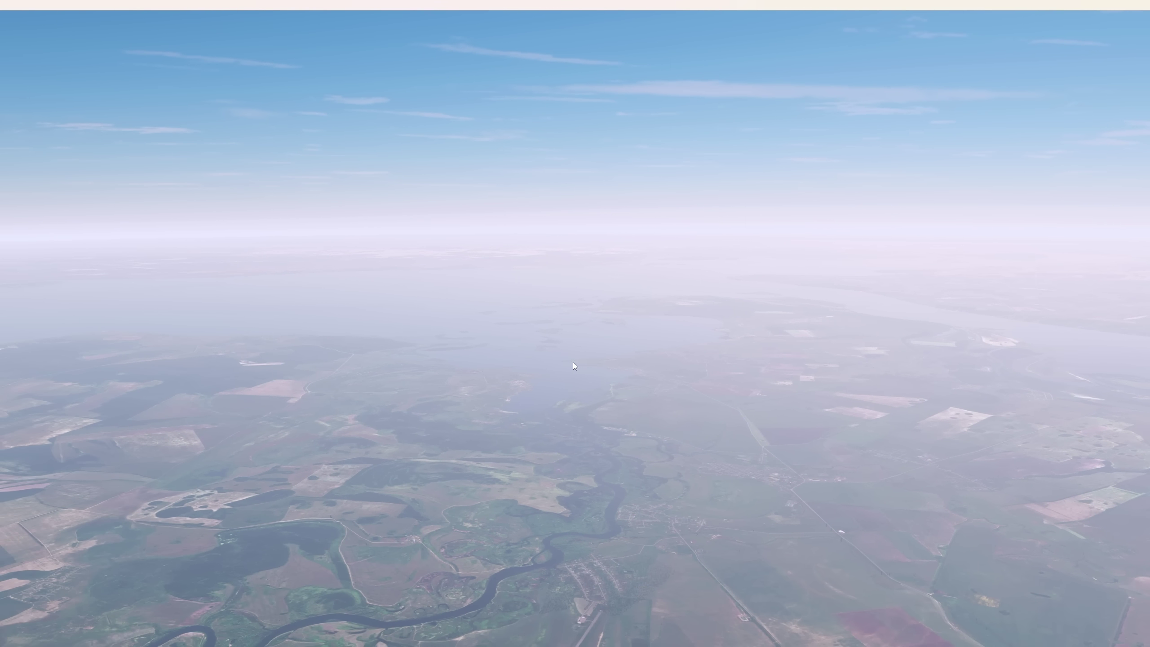
Bring the AutoOrtho setup window over the flight view to check its running status, and minimize it
{"action": "key", "text": "alt+Tab"}
{"action": "left_click", "coordinate": [543, 358]}
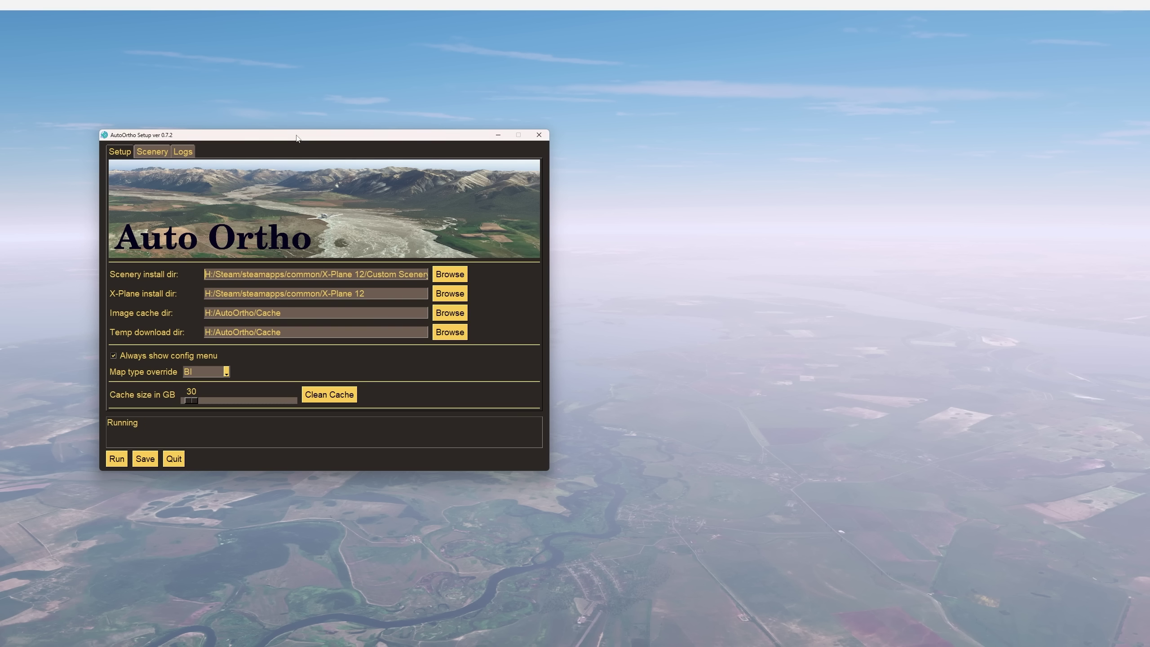
{"action": "left_click_drag", "start_coordinate": [297, 138], "coordinate": [620, 126]}
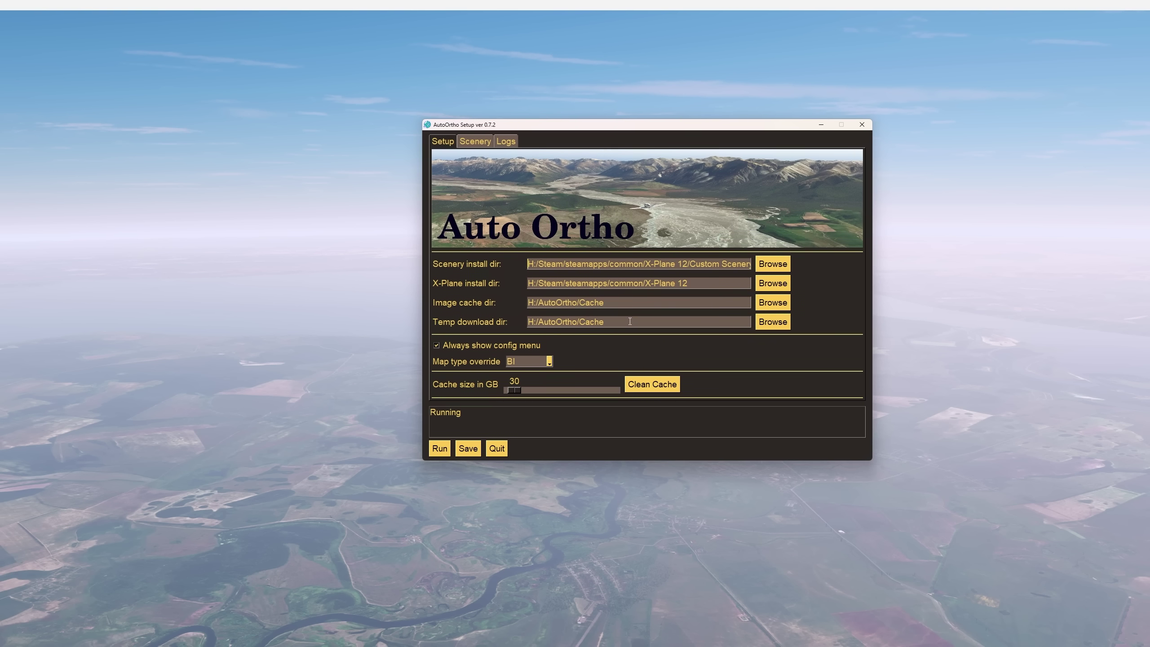
{"action": "left_click", "coordinate": [820, 125]}
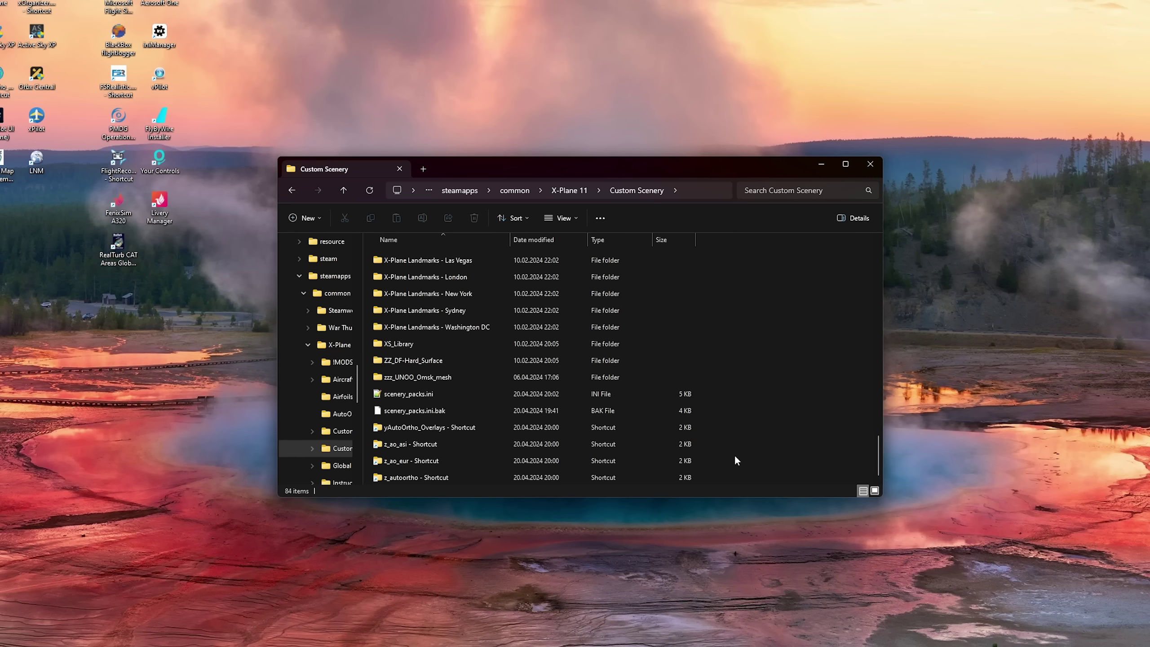
Move the four AutoOrtho shortcuts from X-Plane 11's Custom Scenery into the AutoOrtho TEMP folder and return to the X-Plane 11 folder
{"action": "left_click_drag", "start_coordinate": [700, 423], "coordinate": [565, 474]}
{"action": "key", "text": "ctrl+c"}
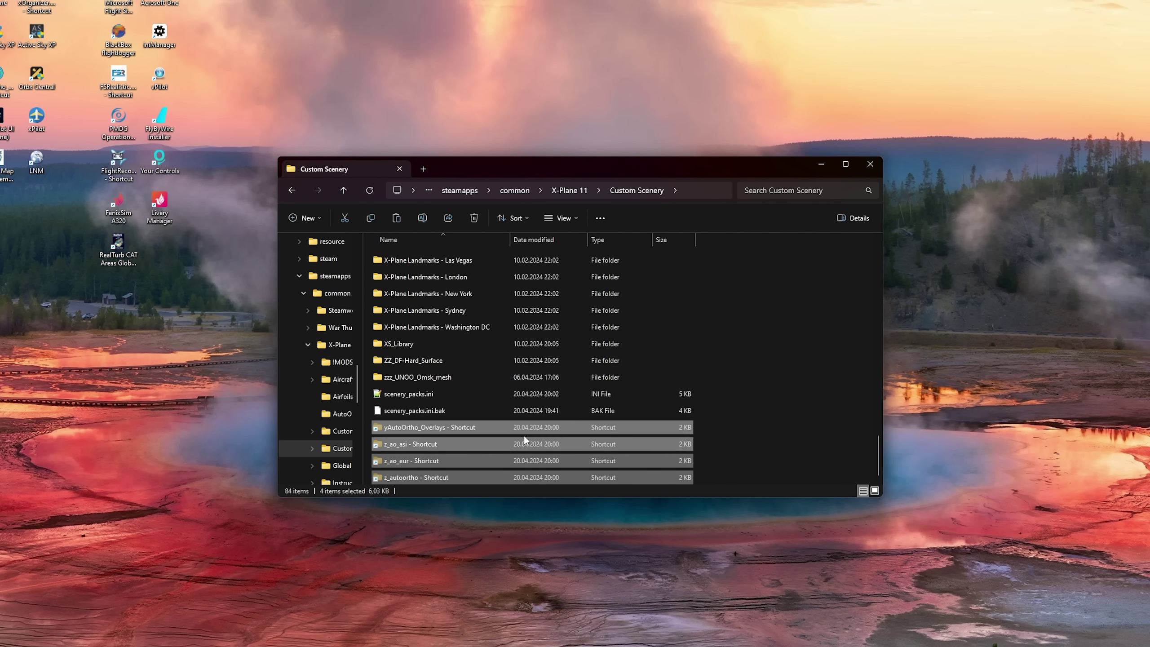
{"action": "left_click", "coordinate": [576, 192]}
{"action": "double_click", "coordinate": [461, 304]}
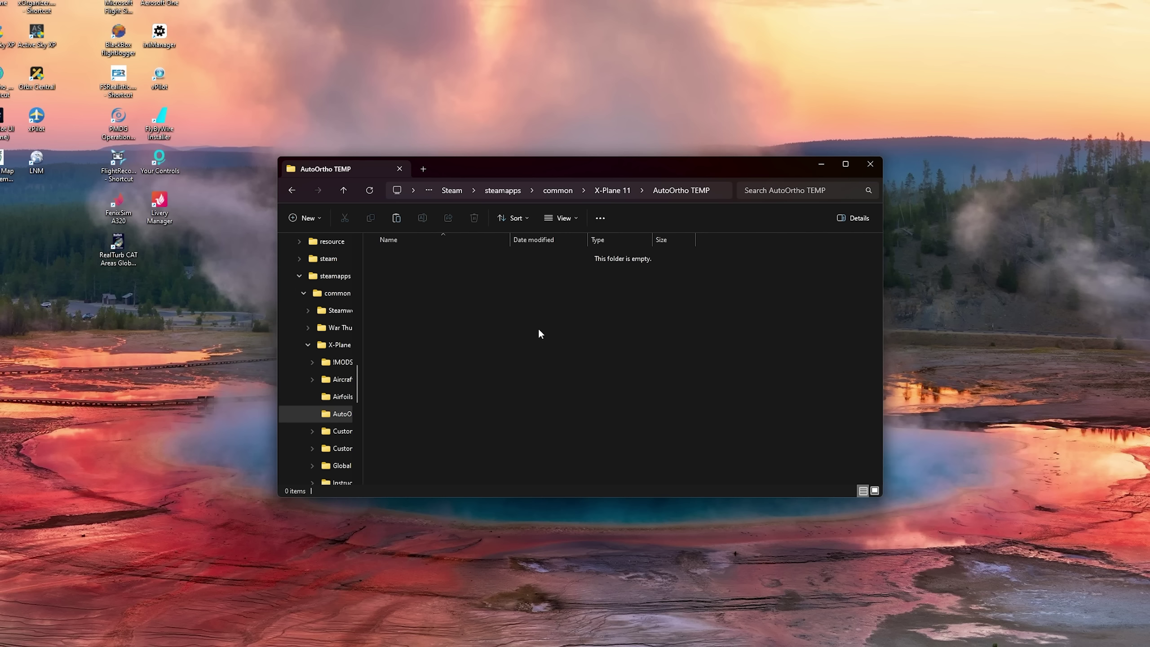
{"action": "key", "text": "ctrl+v"}
{"action": "left_click", "coordinate": [518, 346]}
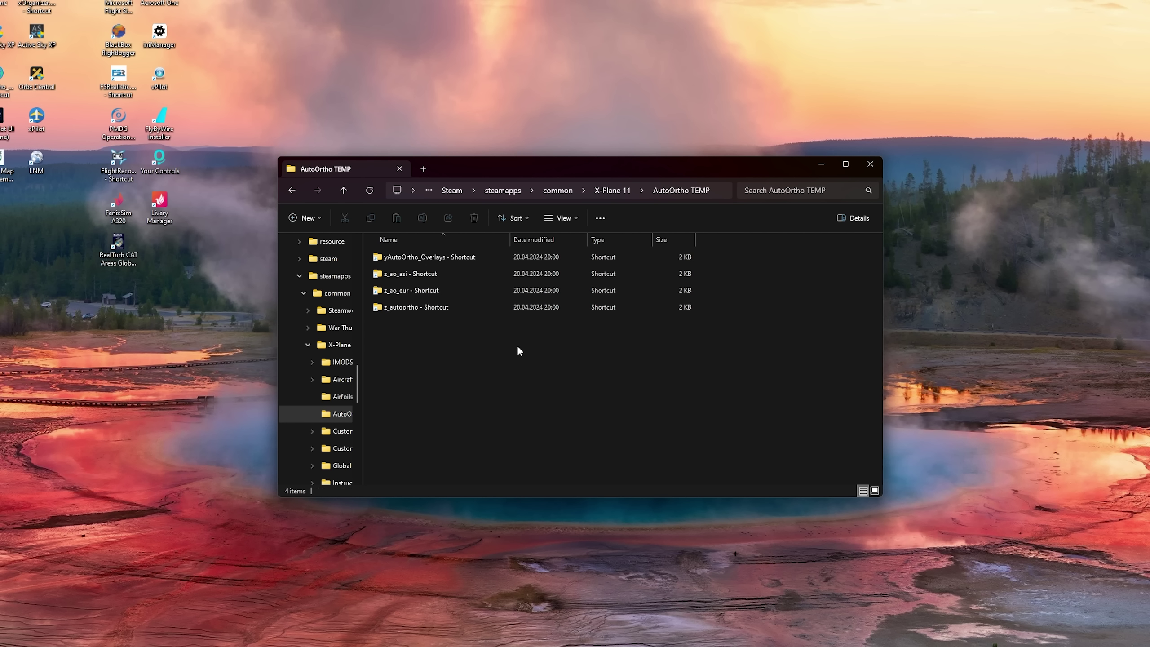
{"action": "left_click", "coordinate": [606, 191]}
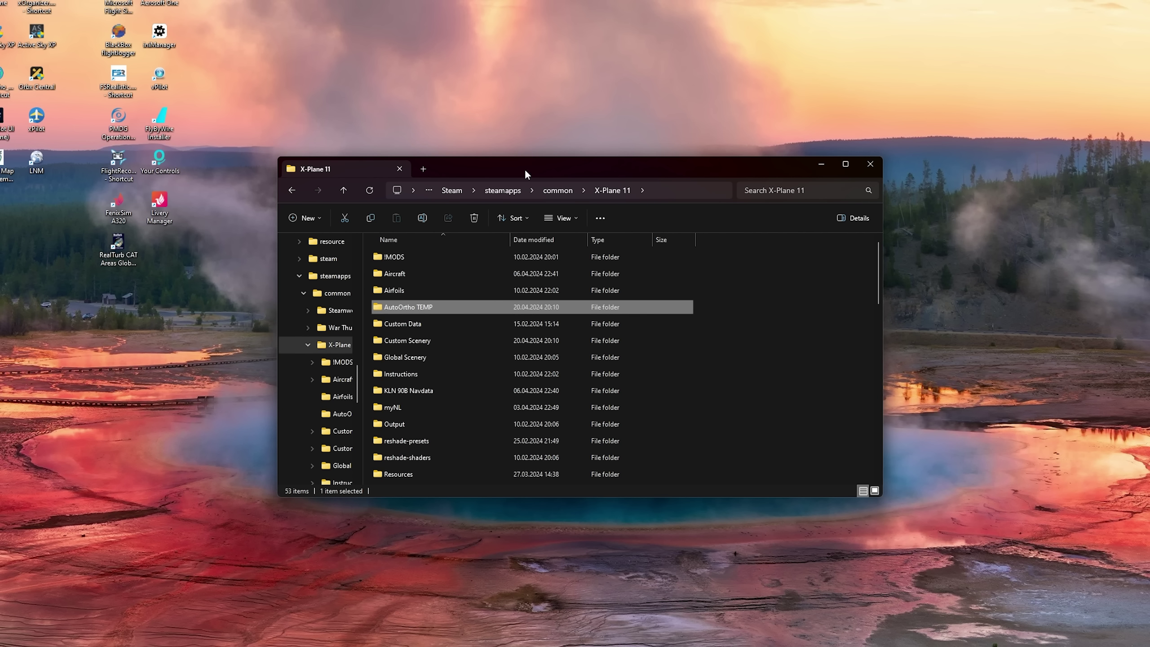
{"action": "left_click_drag", "start_coordinate": [524, 169], "coordinate": [568, 89]}
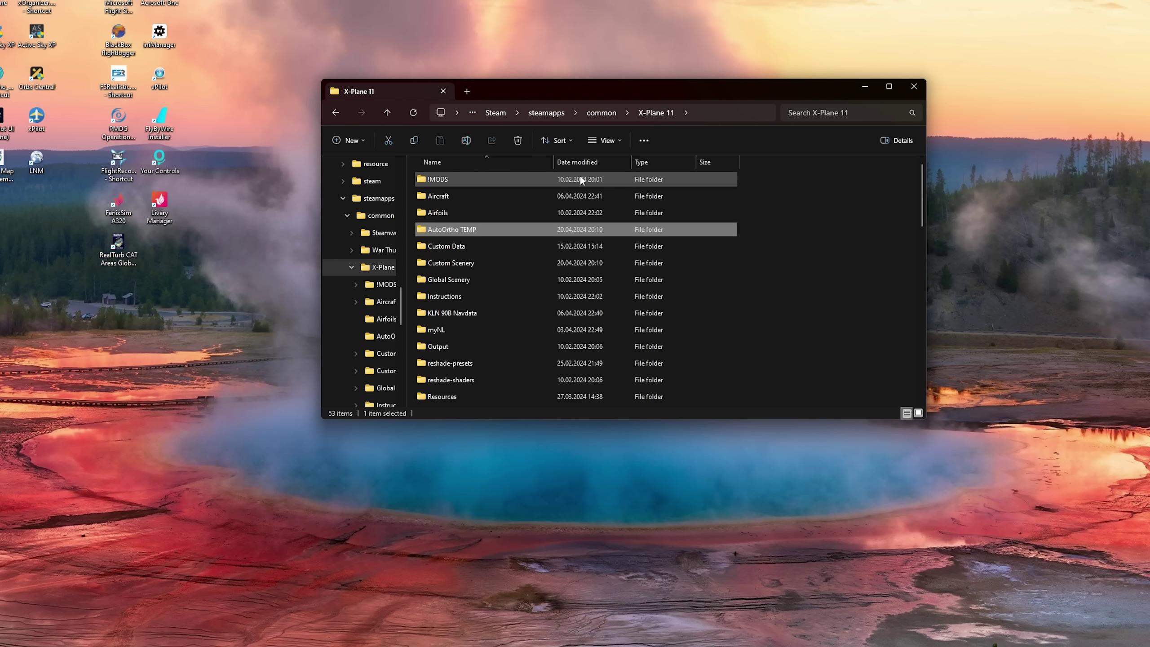